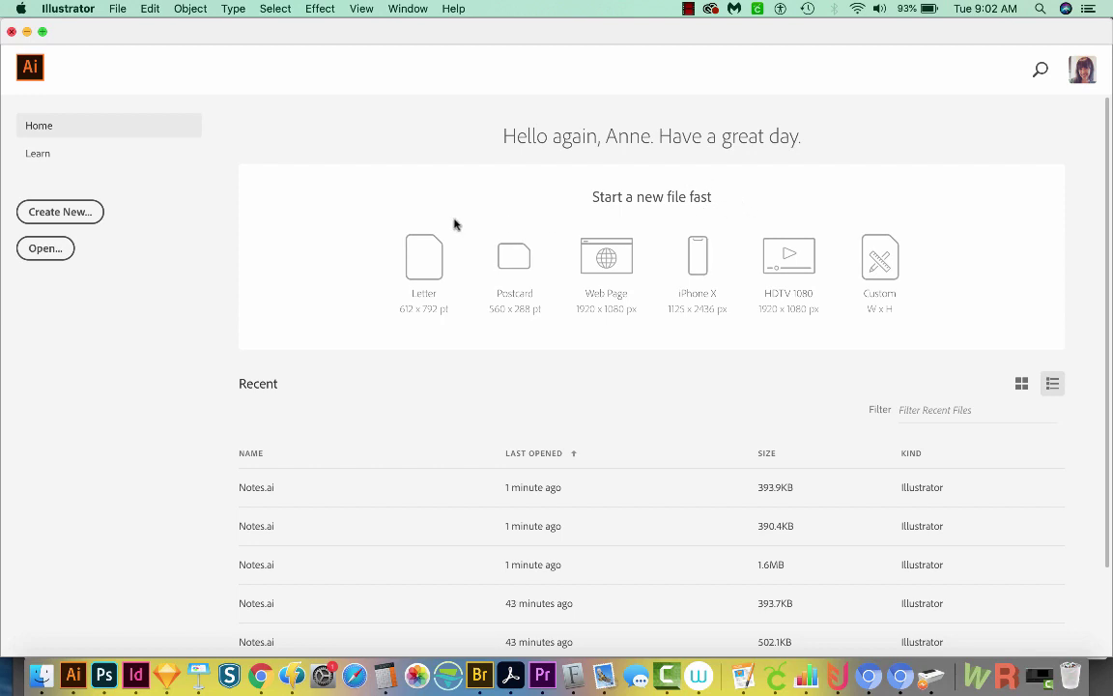
Create a new blank document from the Letter print preset (612 × 792 pt)
left_click(54, 215)
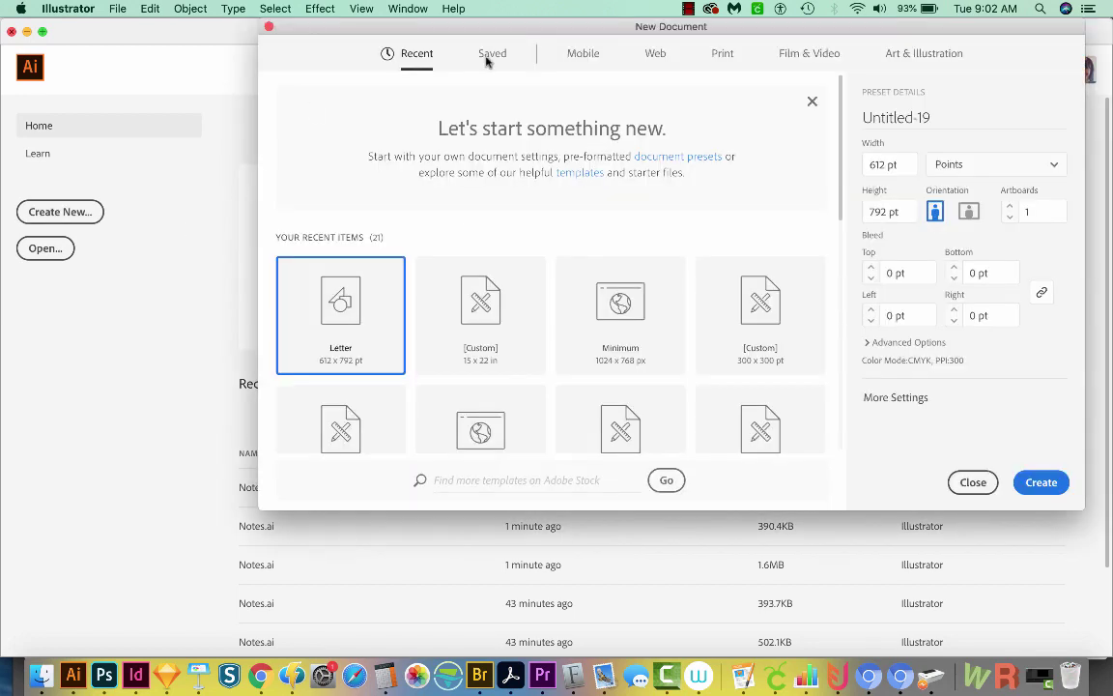
left_click(722, 55)
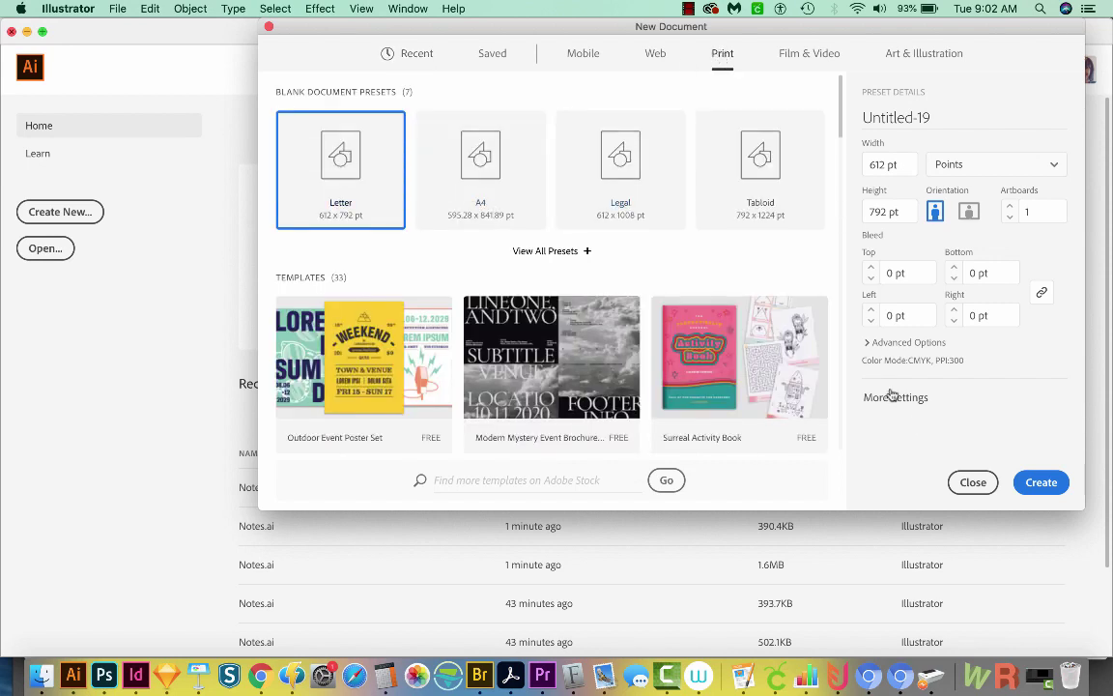
left_click(1042, 483)
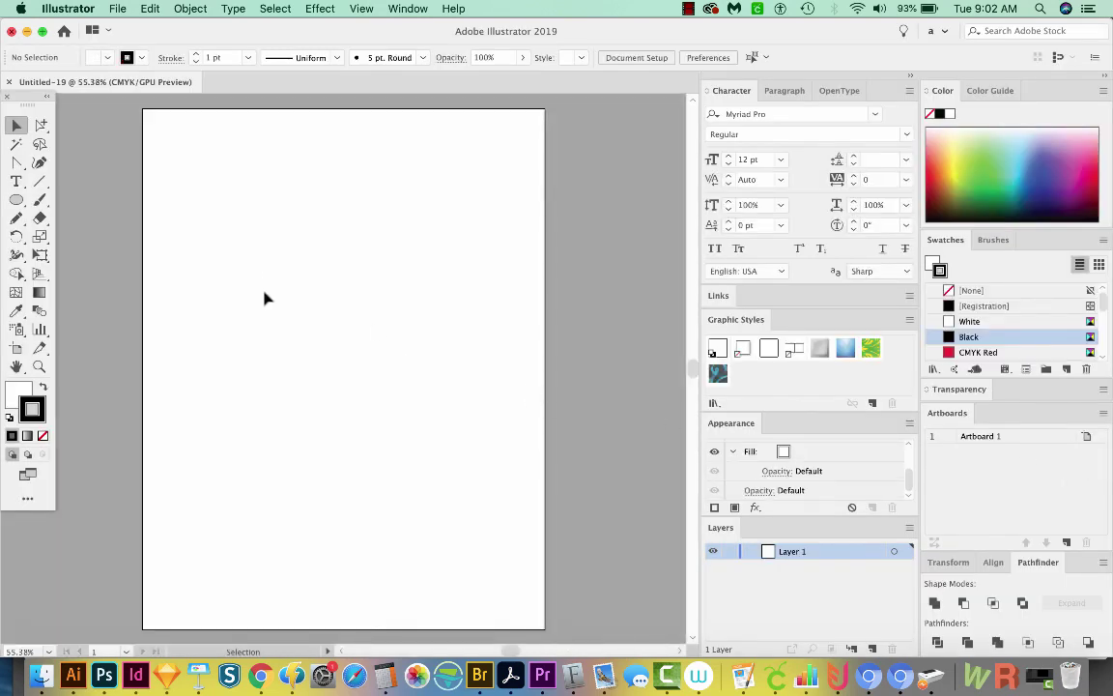
Draw a two-point horizontal line across the page with the Pen and set its fill to None
key("p")
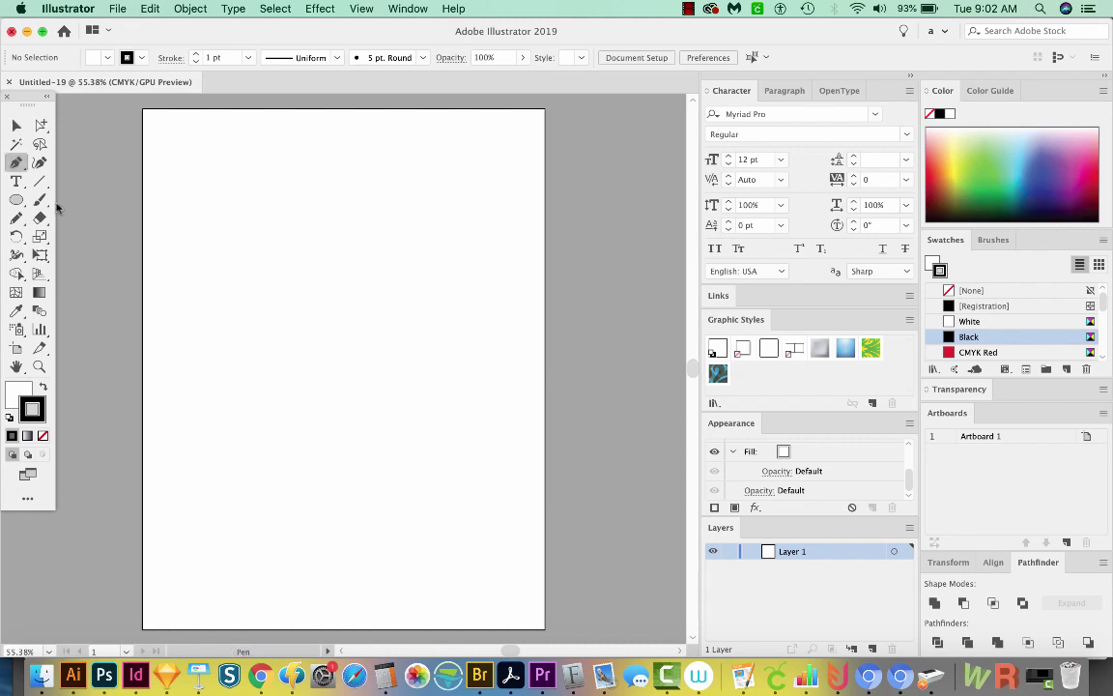
left_click(201, 331)
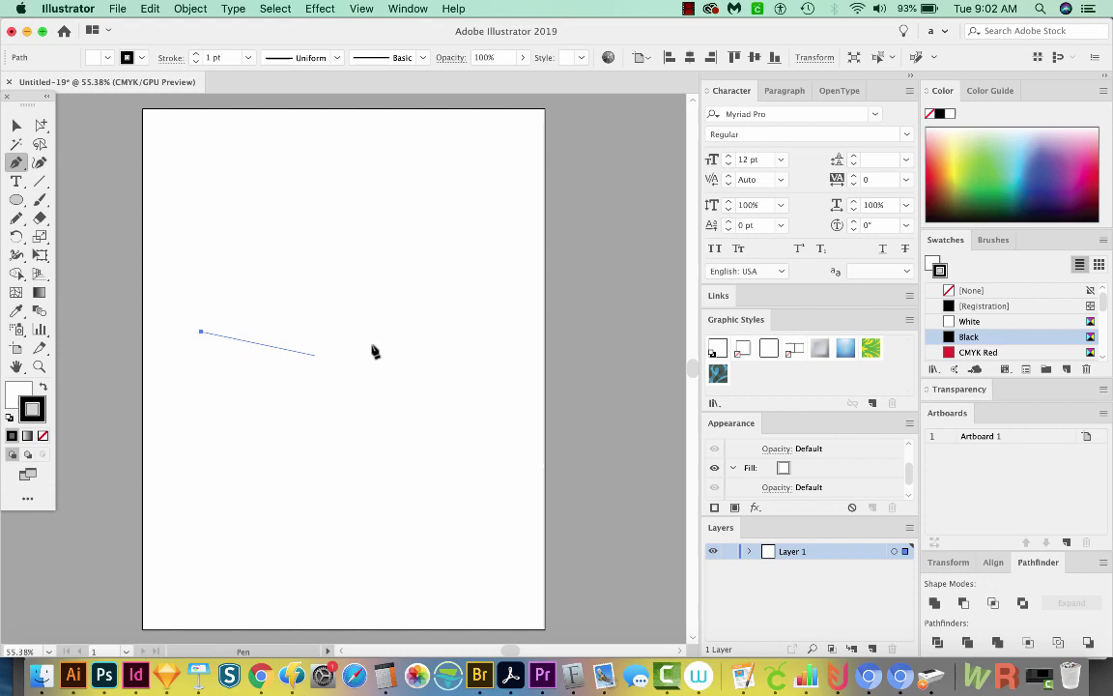
left_click(490, 332)
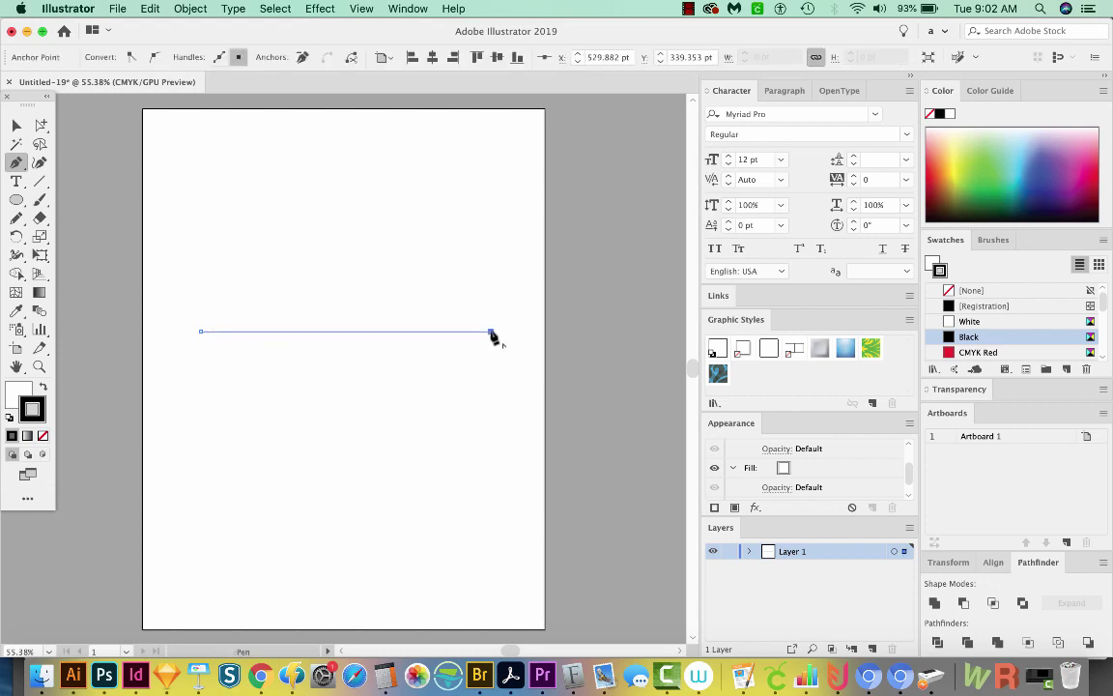
left_click(16, 392)
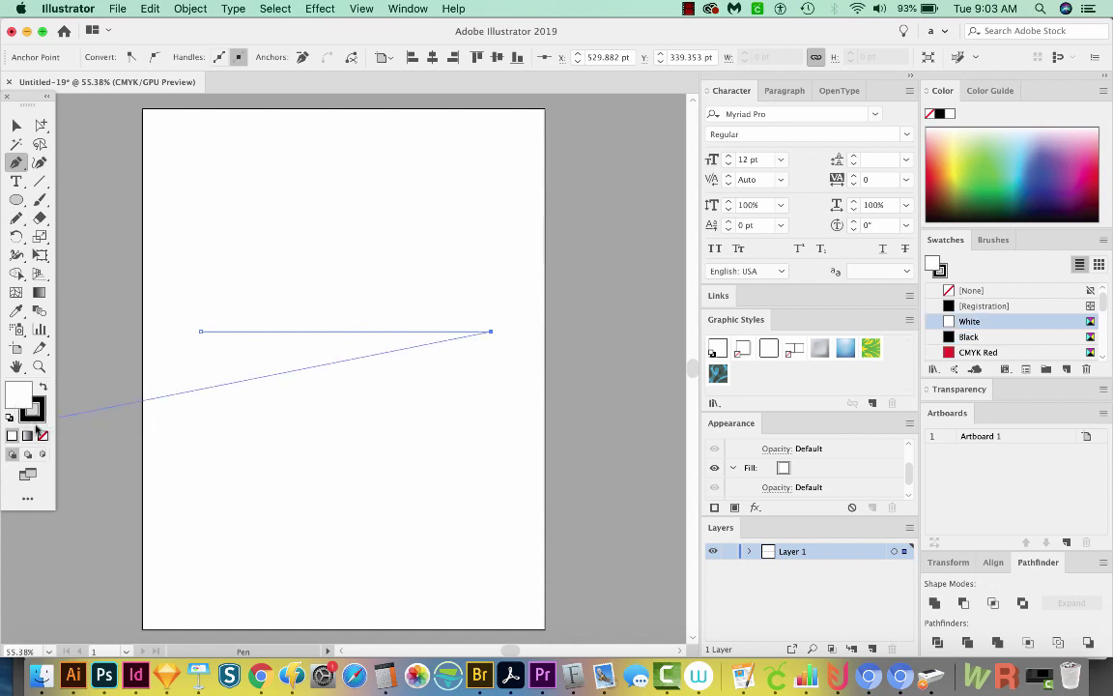
left_click(43, 436)
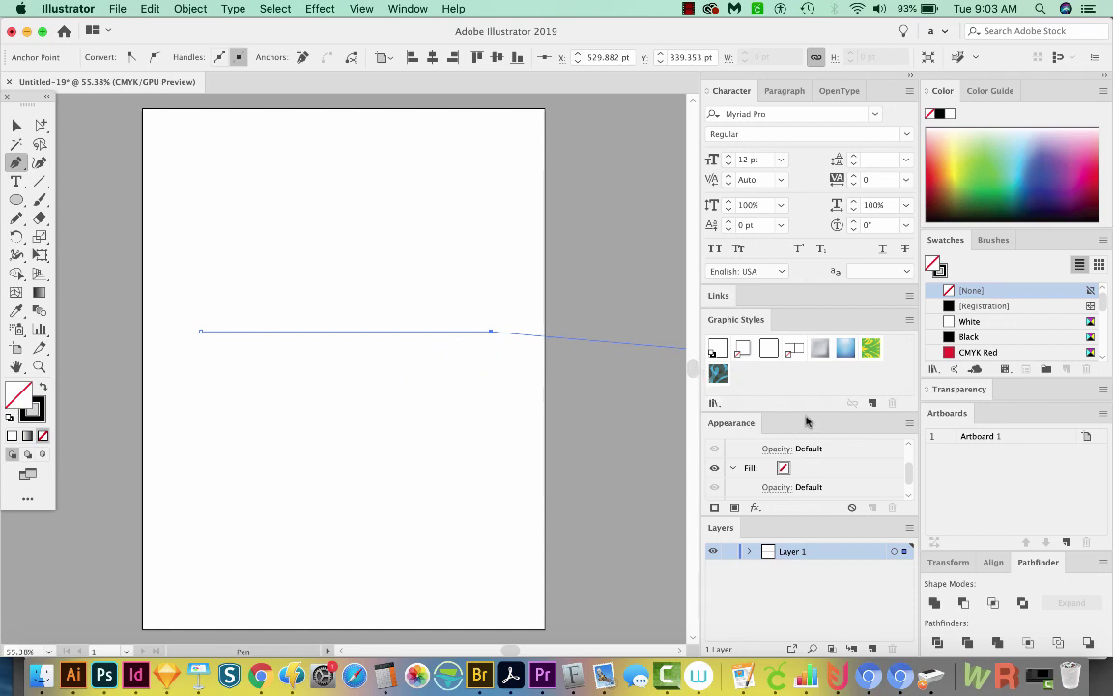
Open the Stroke panel and raise the line's weight to 5 pt
left_click(417, 12)
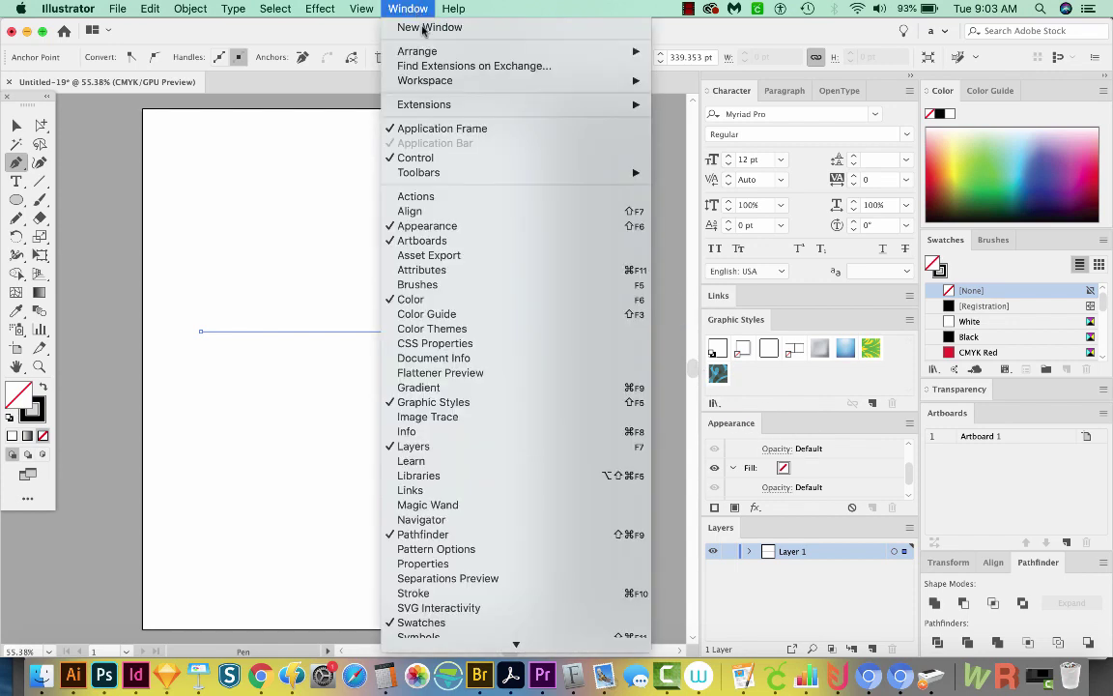
left_click(480, 598)
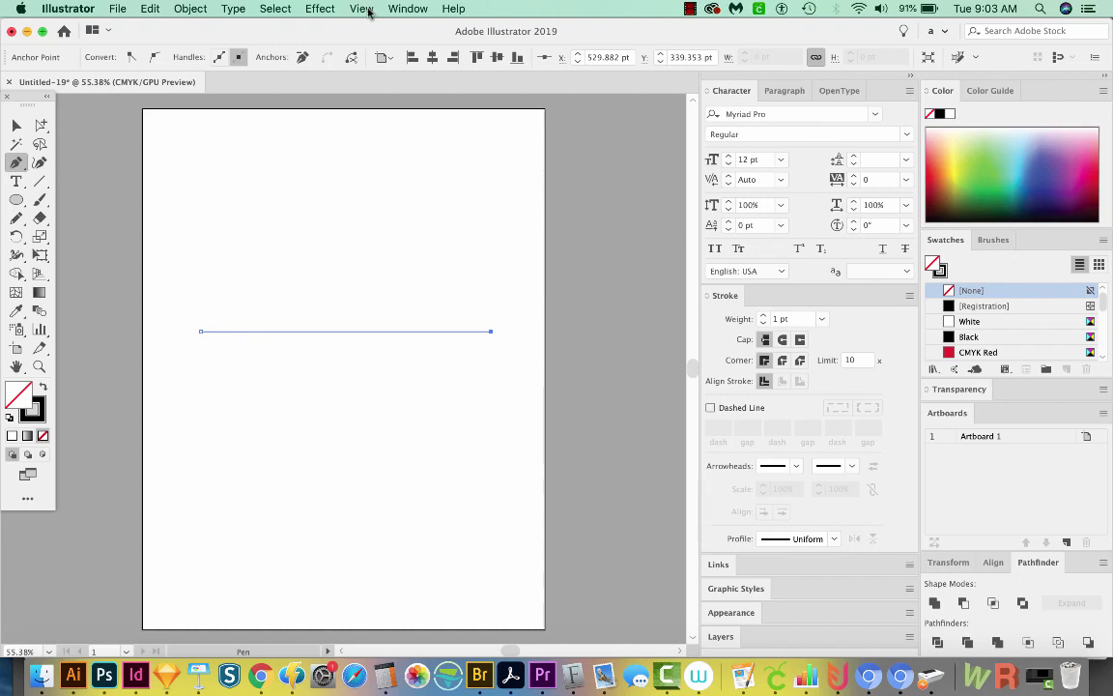
left_click(407, 8)
scroll(459, 445, "down", 5)
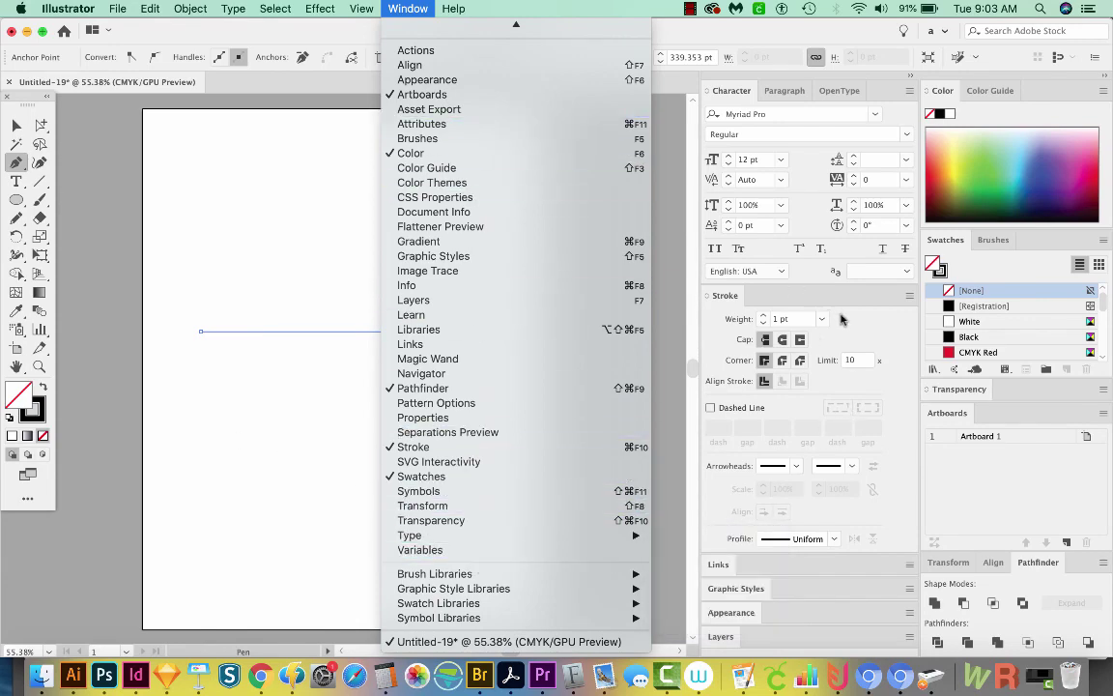
left_click(906, 343)
left_click(763, 315)
left_click(763, 315)
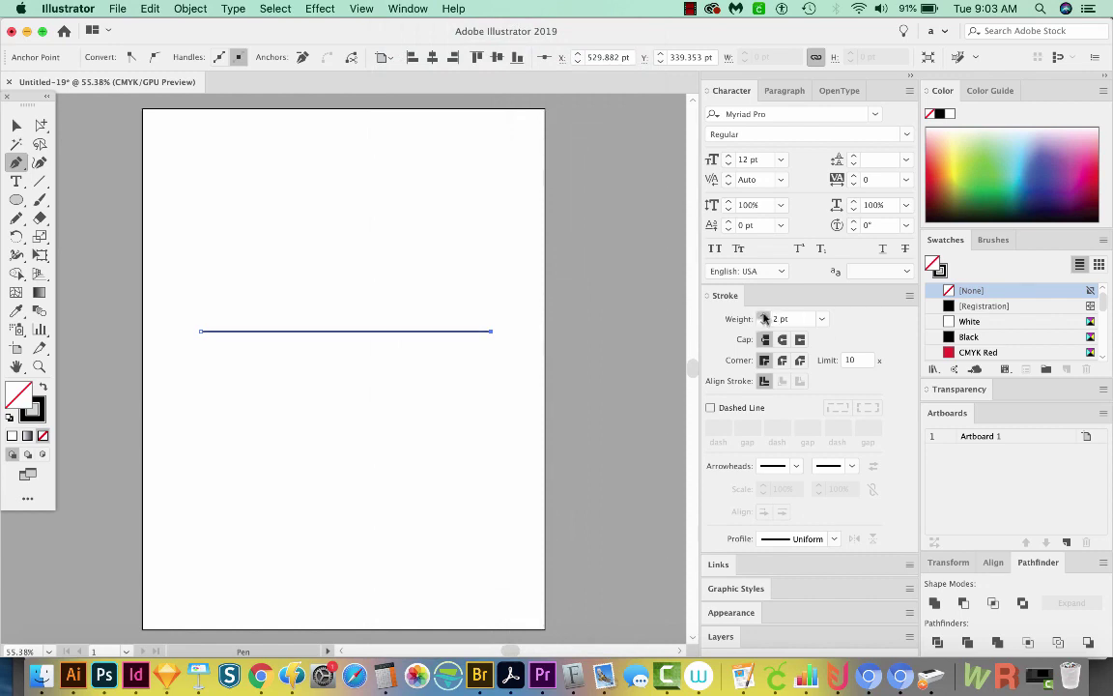
left_click(764, 315)
left_click(763, 315)
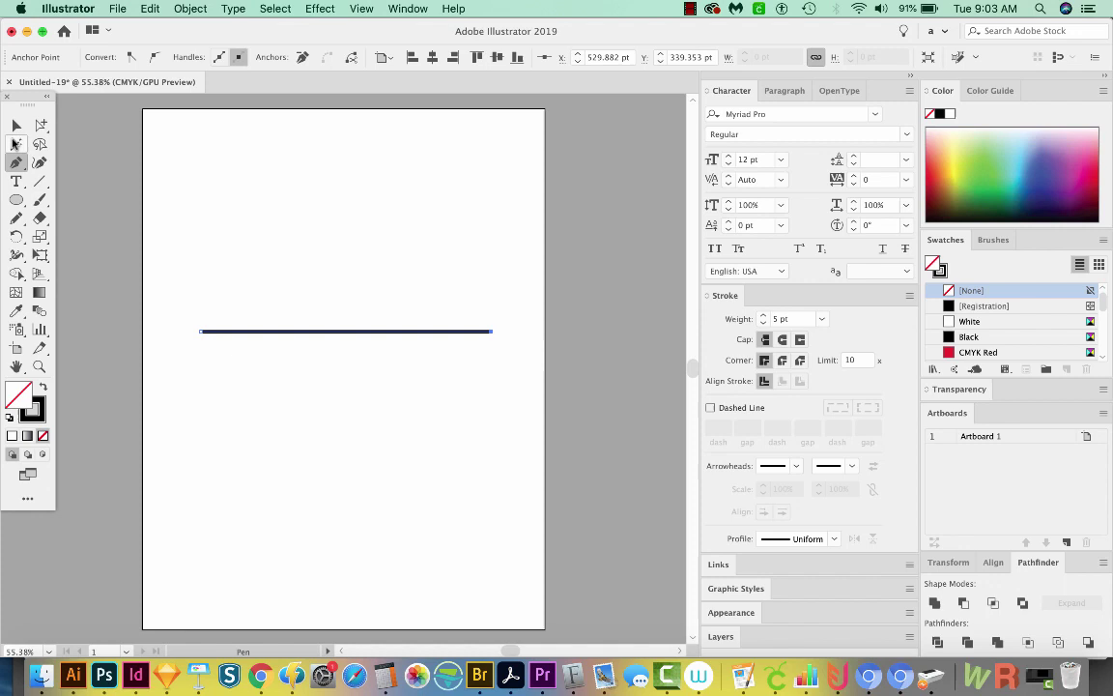
Alt-rotate a 90° copy of the horizontal line to form a cross, then deselect
left_click(19, 126)
left_click_drag(394, 296, 335, 397)
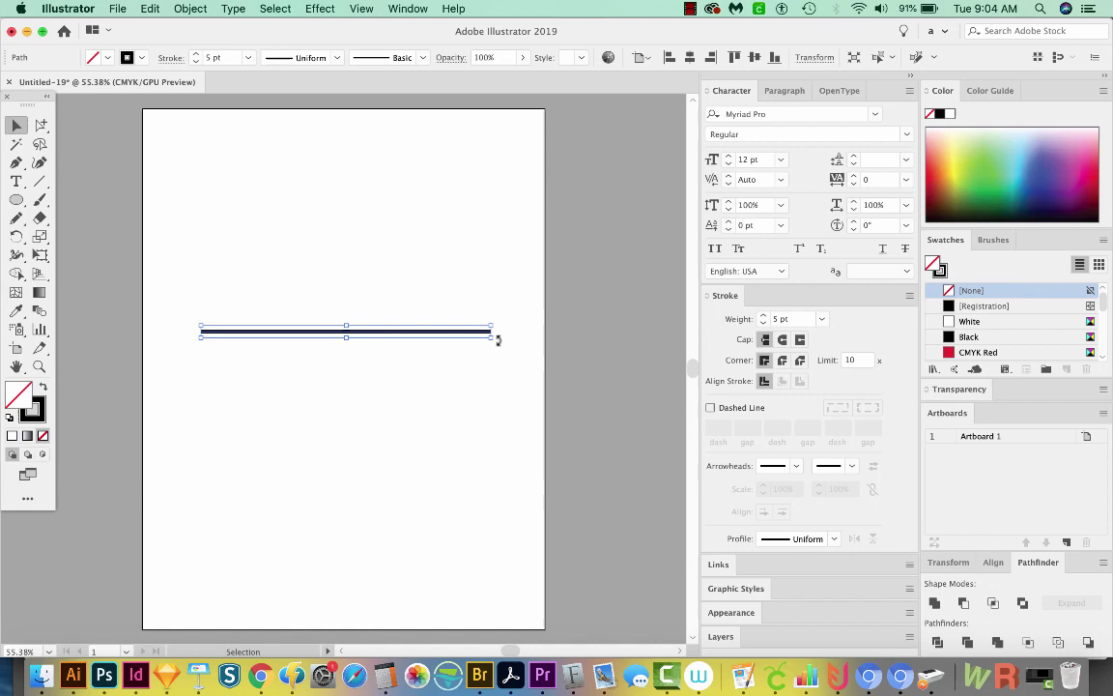
left_click_drag(497, 339, 301, 465)
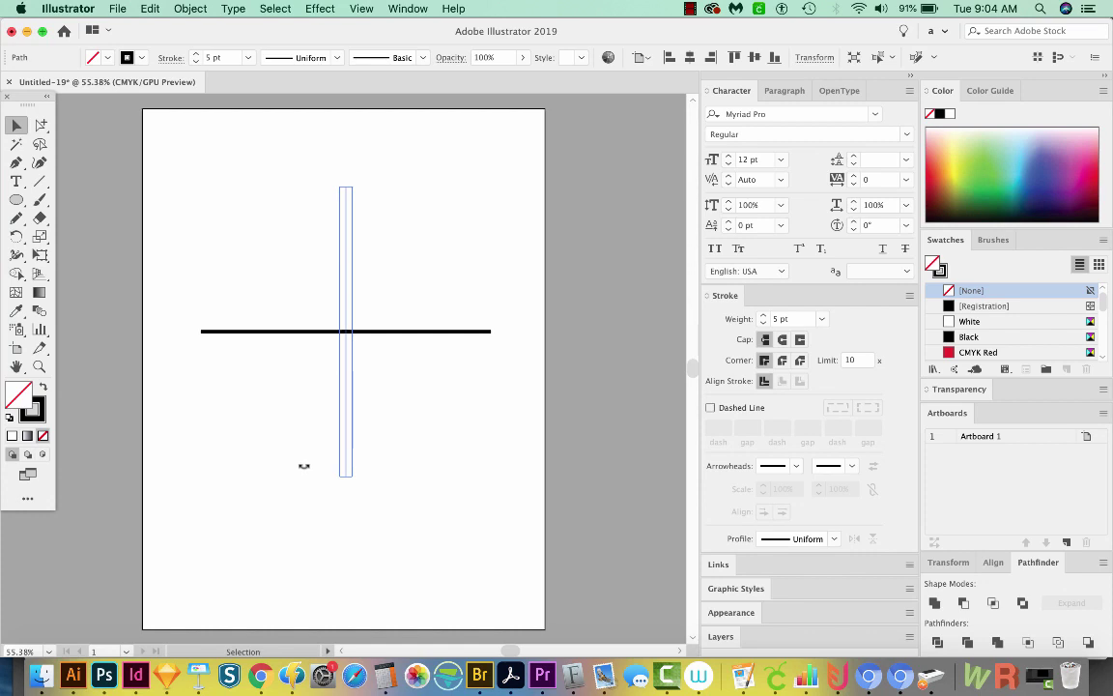
left_click_drag(304, 466, 305, 465)
left_click(566, 320)
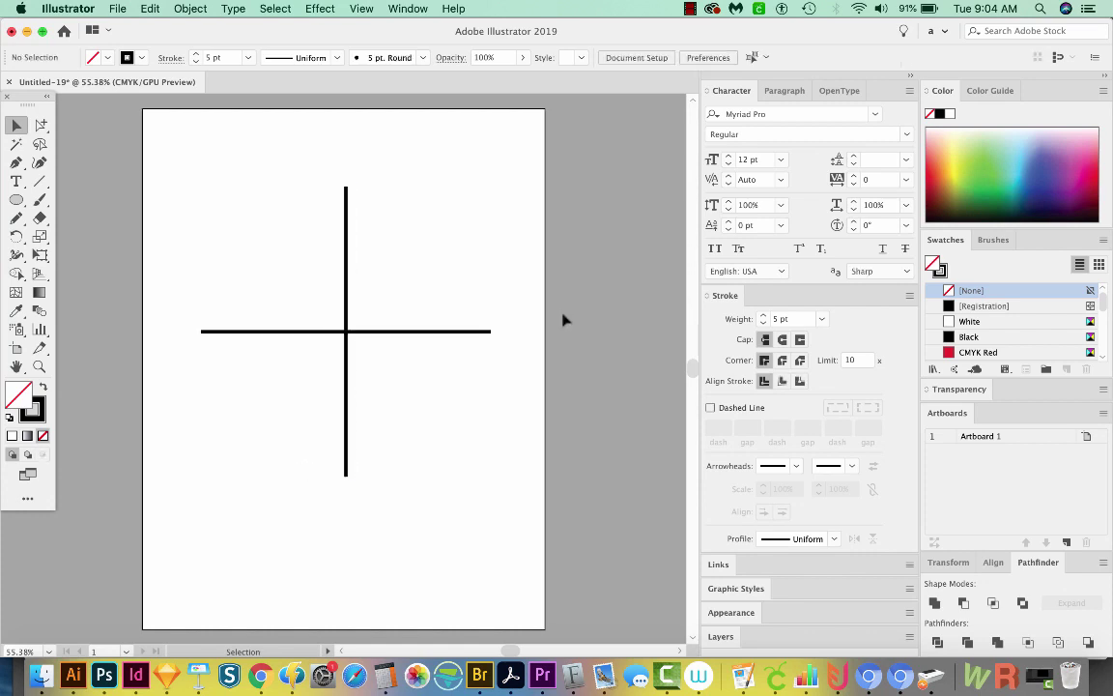
Target all artwork on Layer 1 and bring up the Distort & Transform > Transform effect
left_click(717, 636)
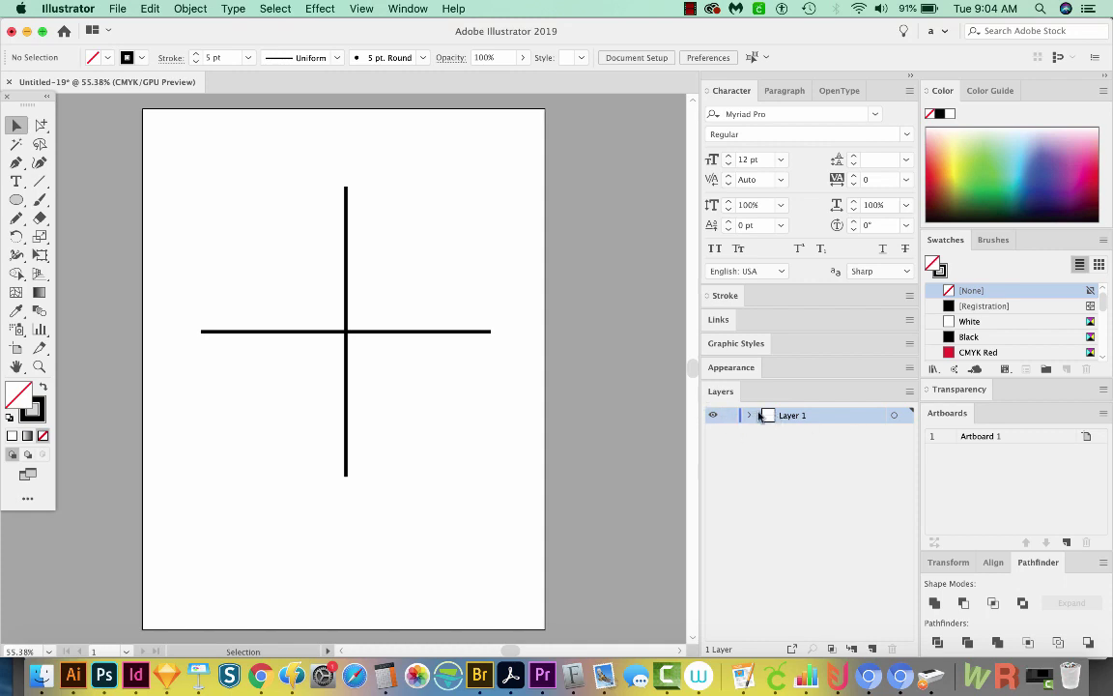
left_click(894, 417)
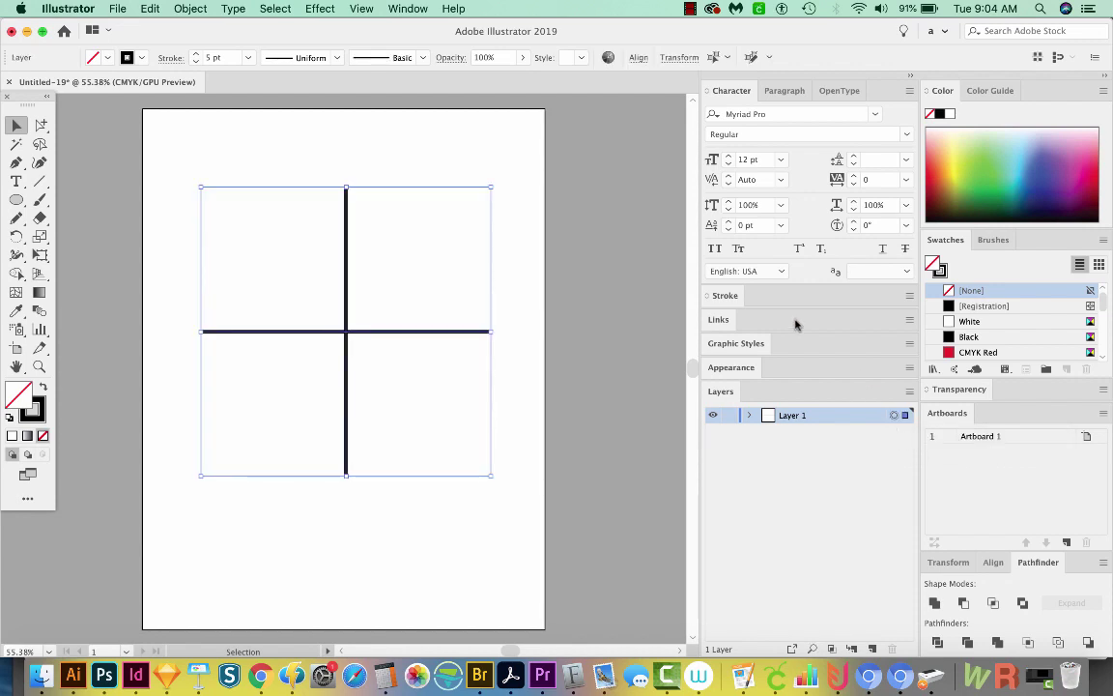
left_click(313, 9)
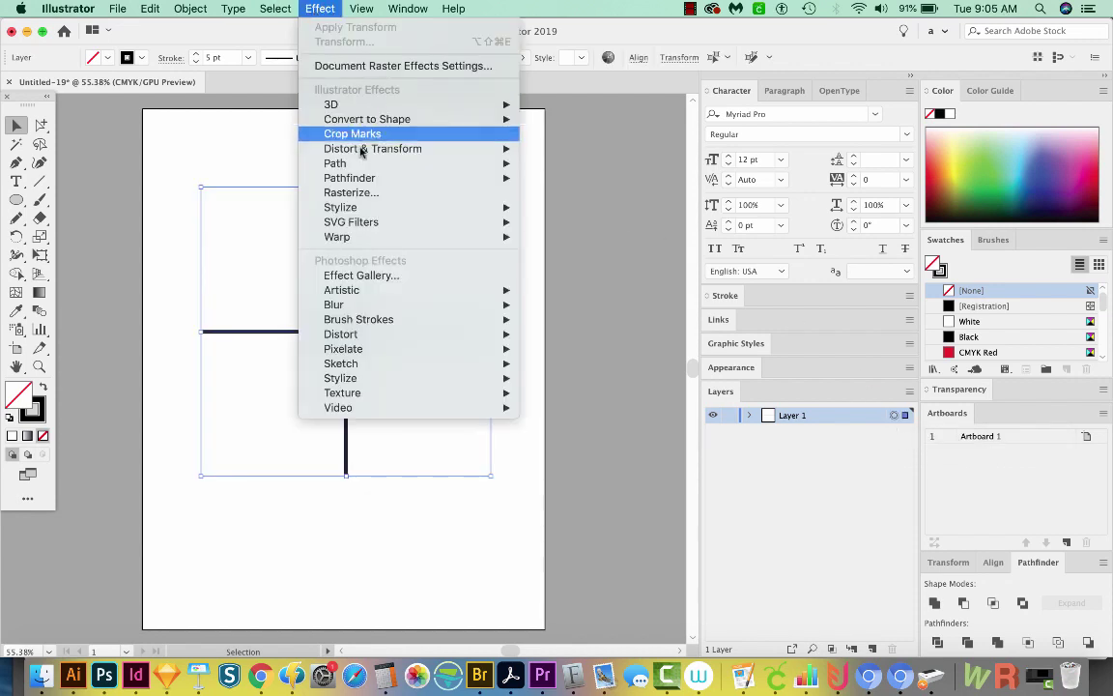
mouse_move(371, 151)
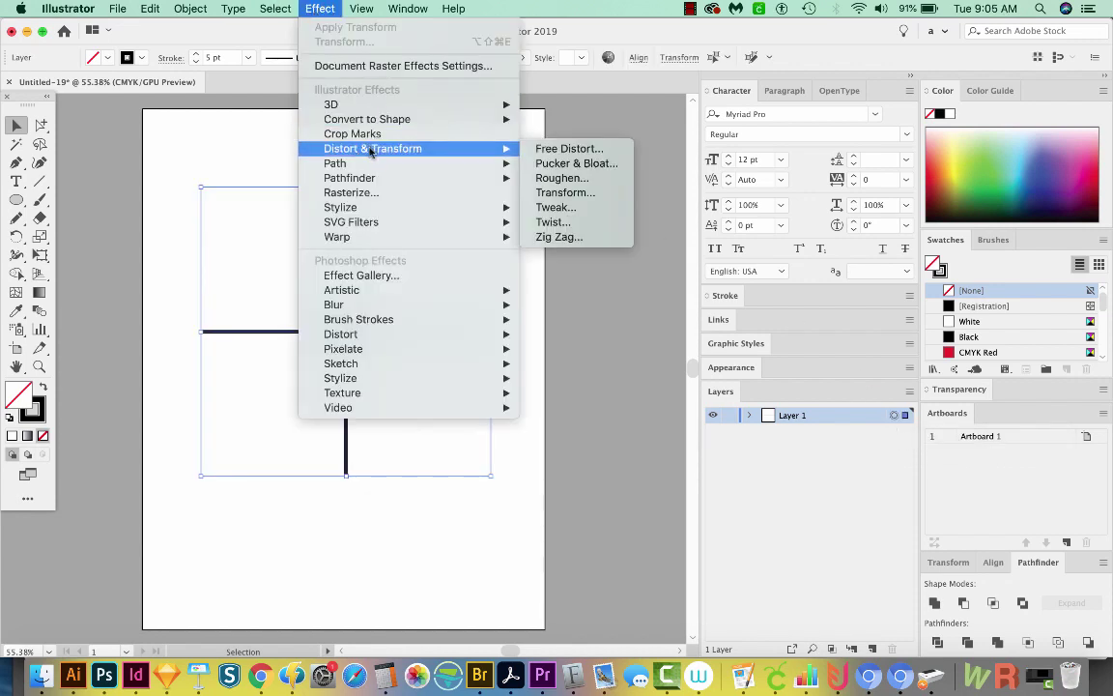
left_click(591, 198)
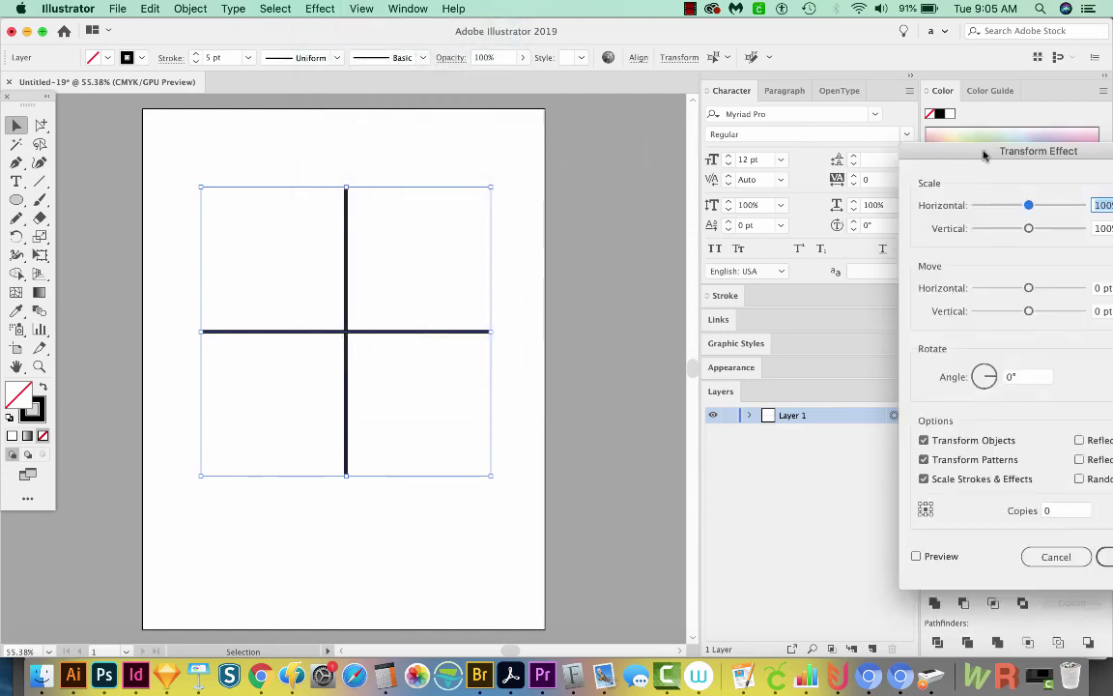
left_click_drag(985, 155, 608, 119)
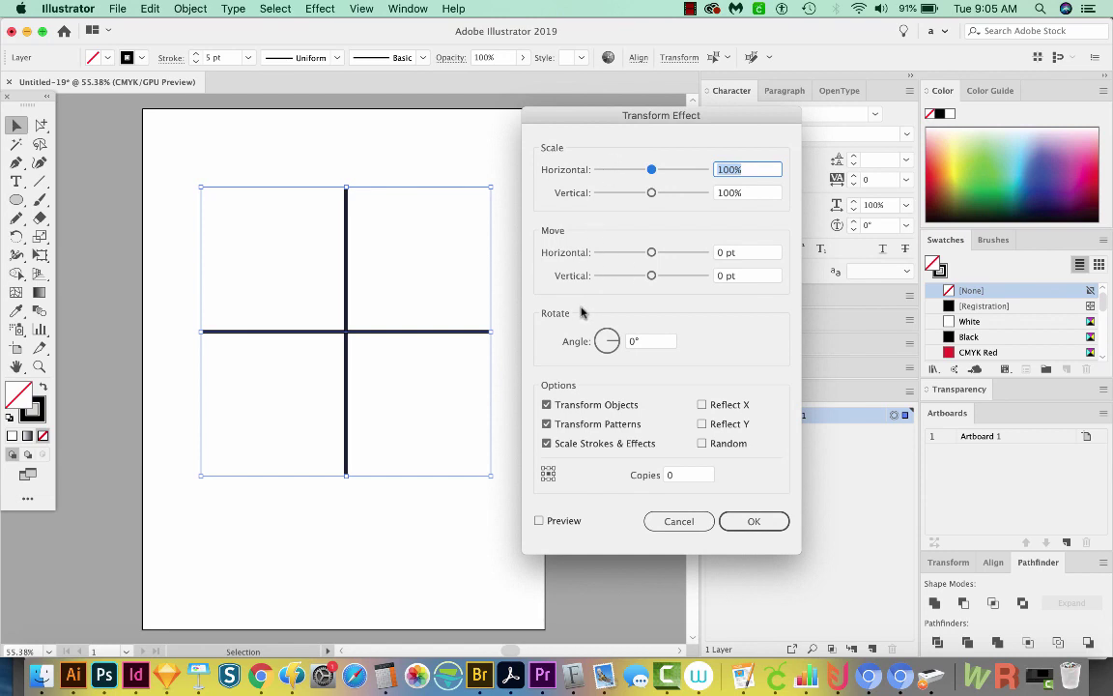
Set the Transform effect to a 30° angle with 11 copies and apply it
left_click(642, 346)
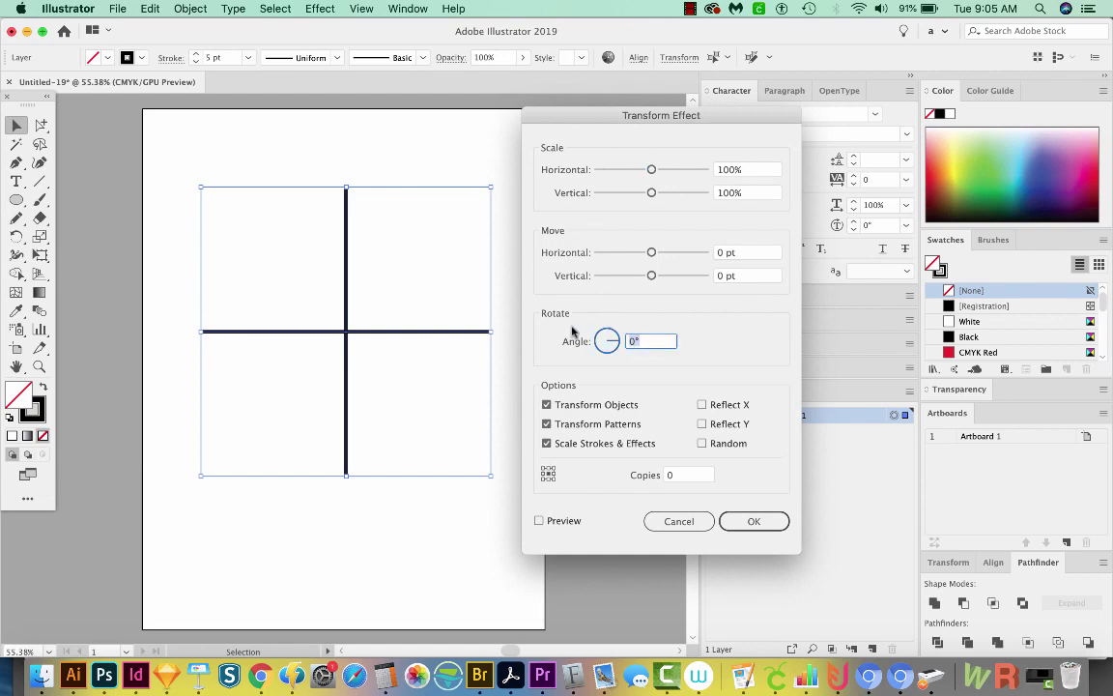
type("30")
left_click(540, 521)
left_click(665, 480)
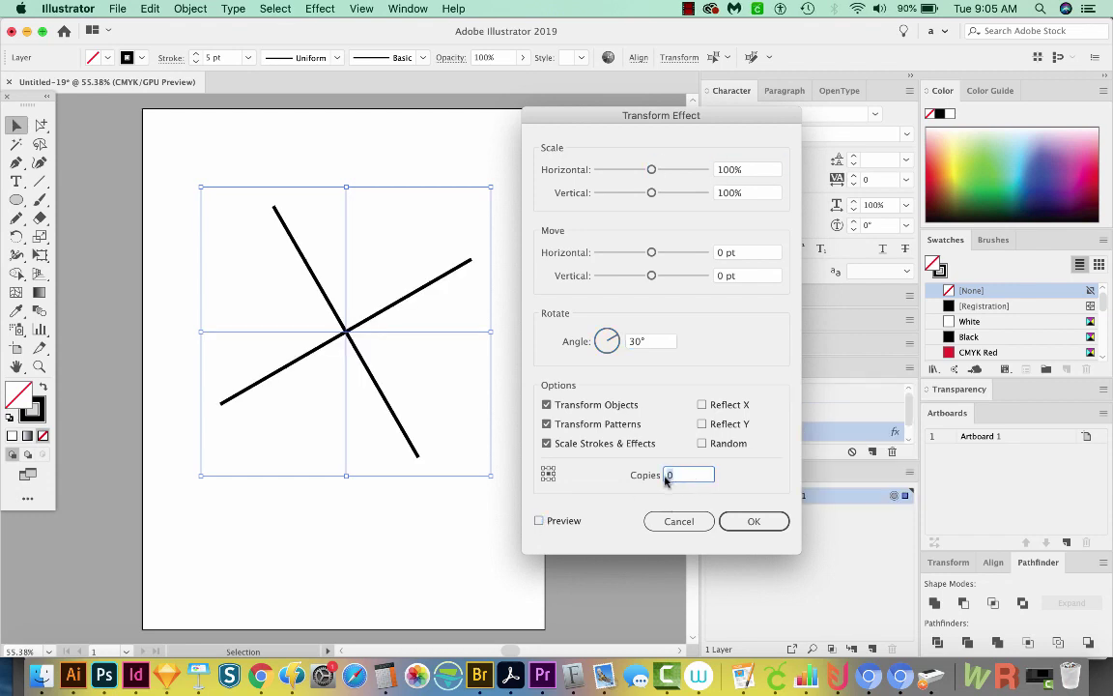
type("11")
left_click(539, 521)
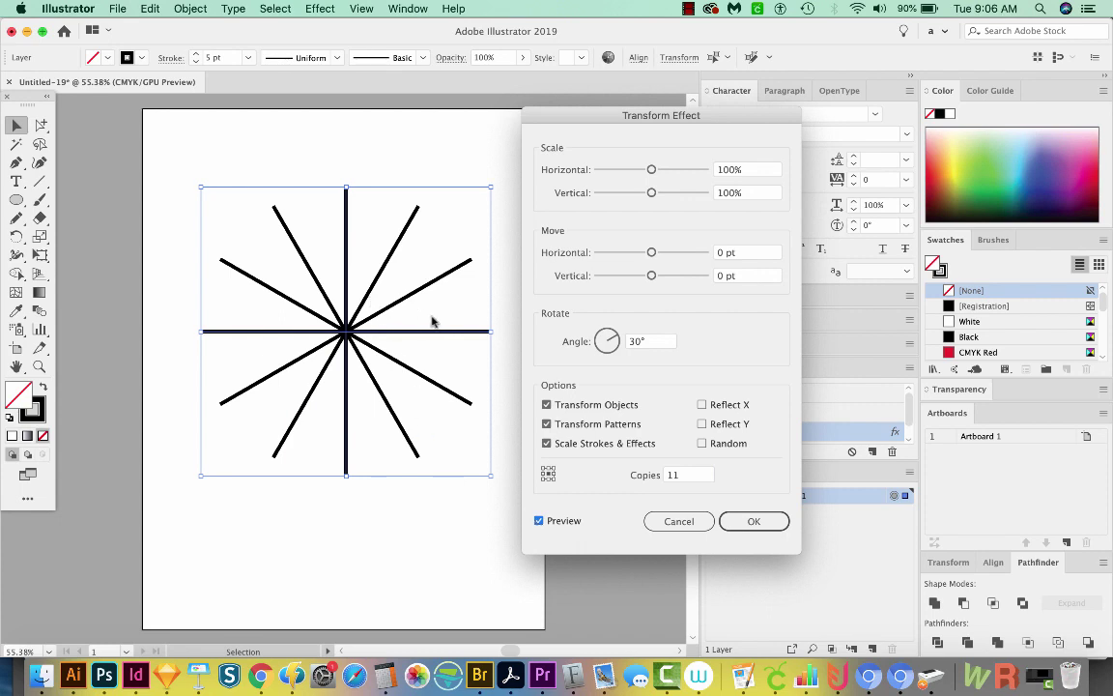
left_click(747, 525)
Zoom into the web's centre and draw the first ring strands between neighbouring spokes
key("z")
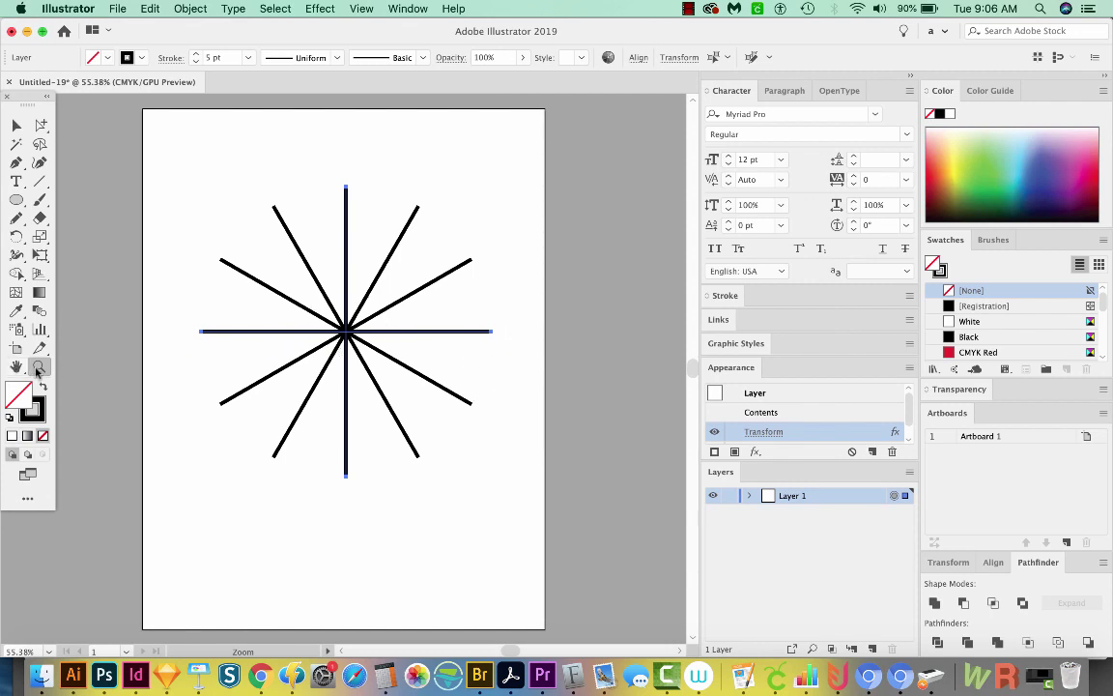
left_click_drag(430, 258, 291, 335)
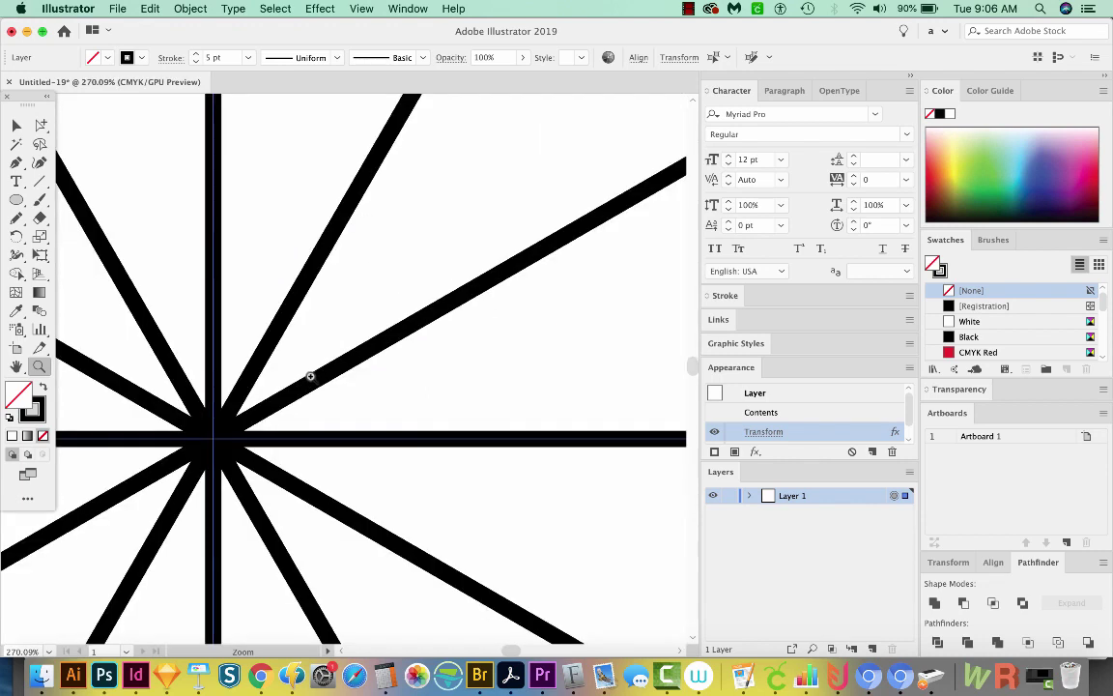
key("p")
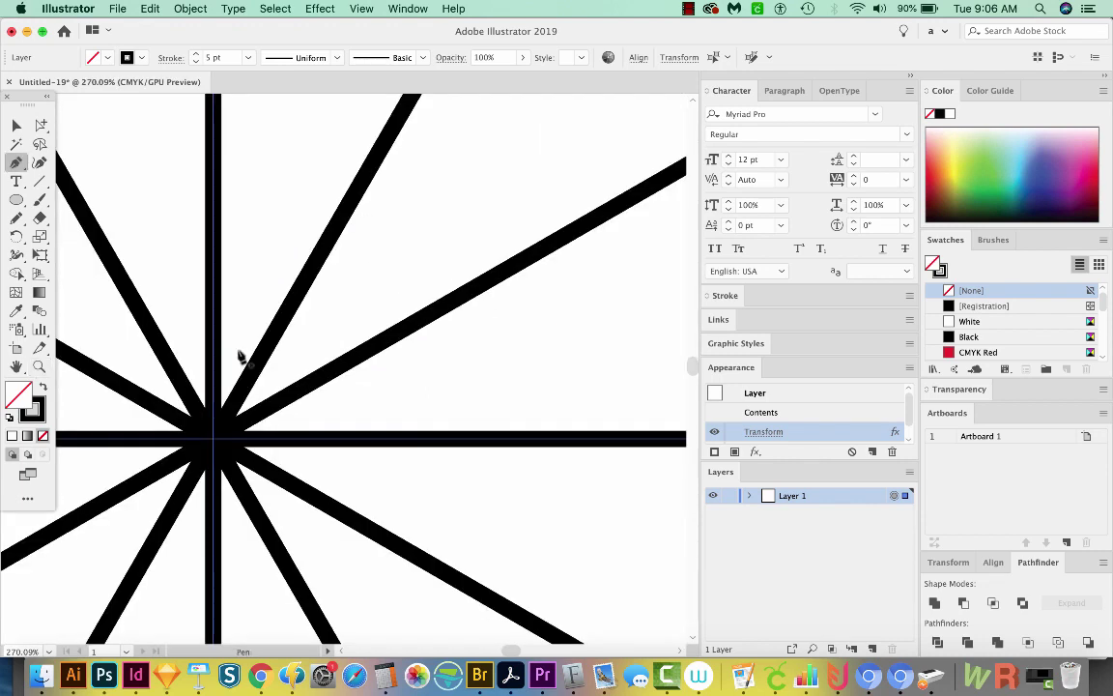
left_click(287, 307)
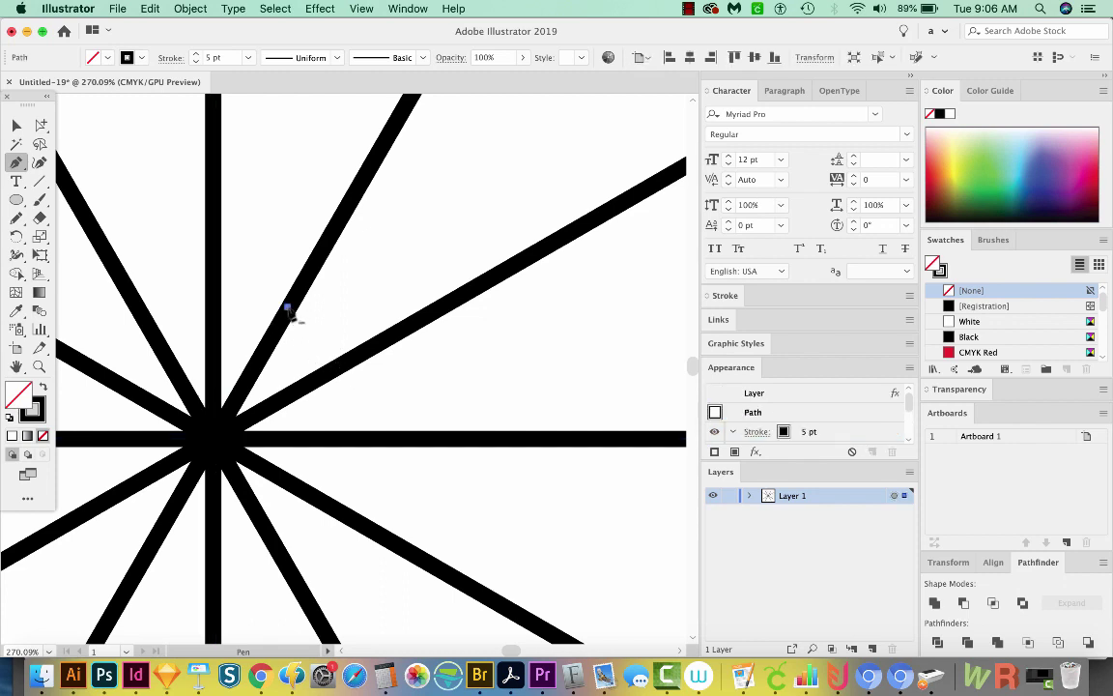
left_click(345, 366)
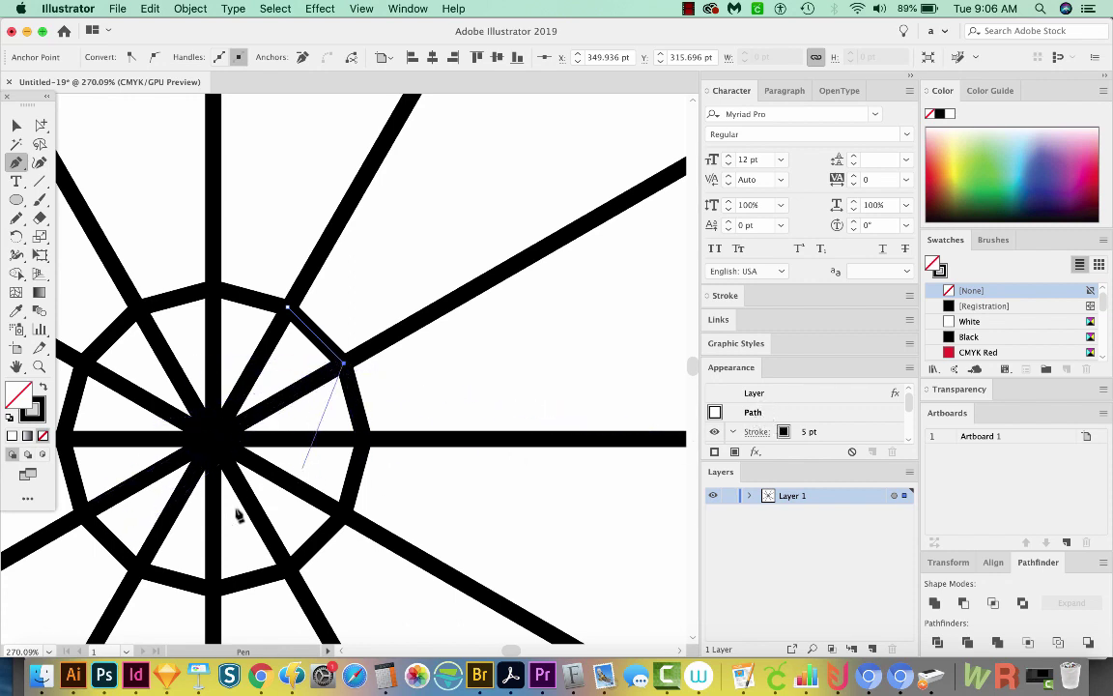
left_click(317, 423, "super")
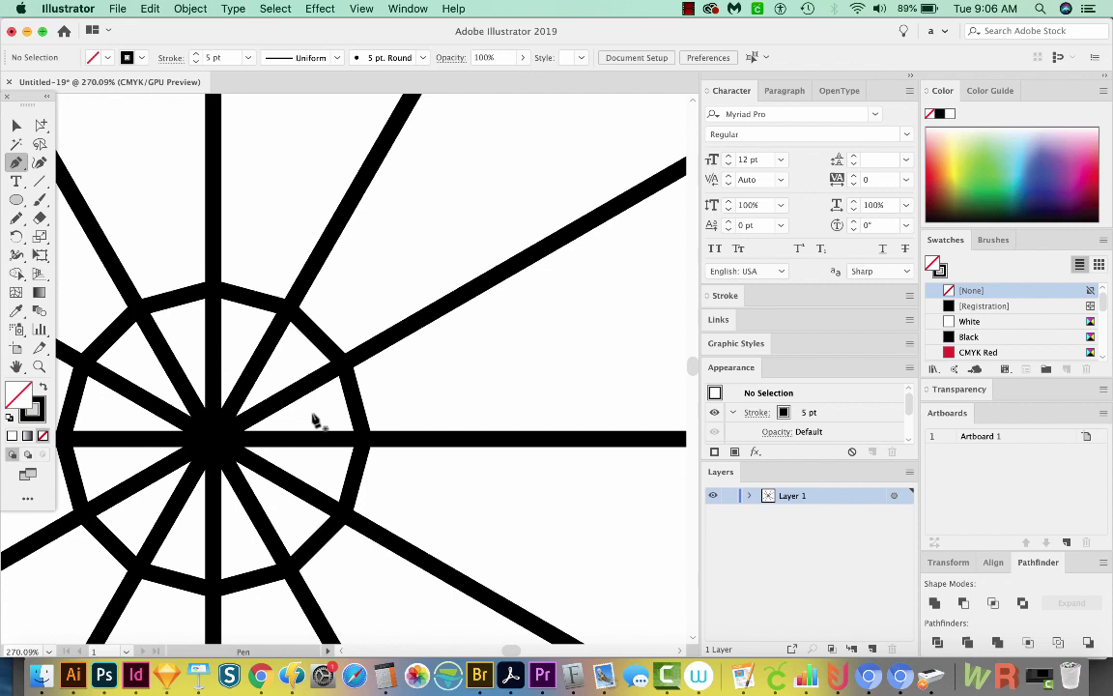
Add ring segments linking the upper-right spokes, deselecting after each
left_click(337, 221)
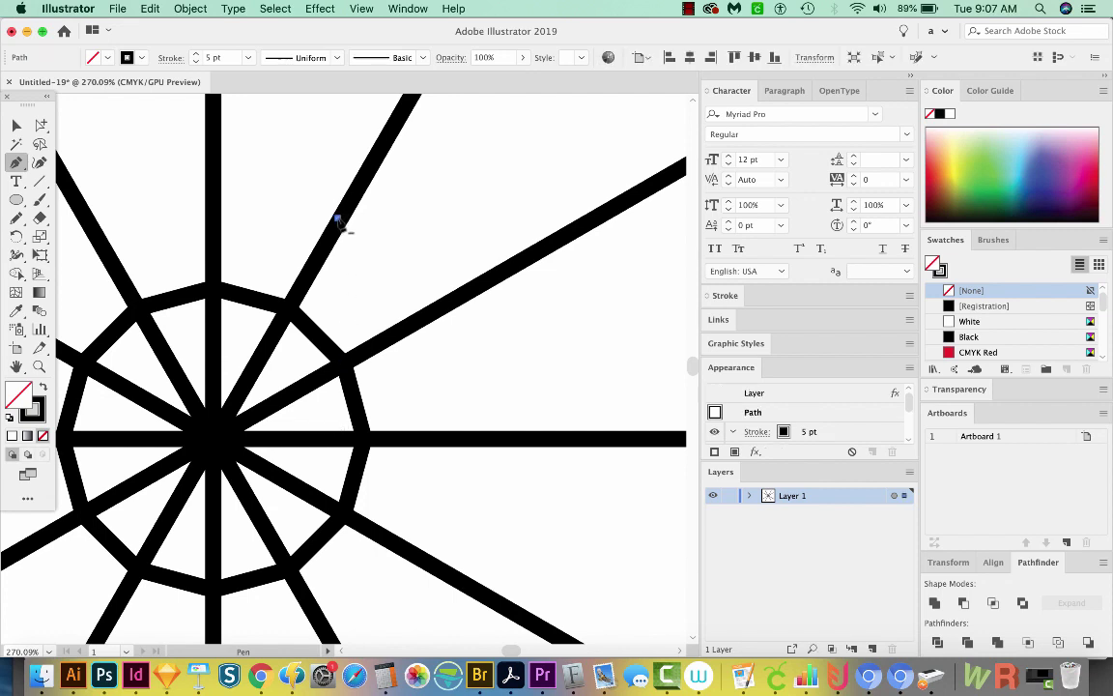
left_click(432, 311)
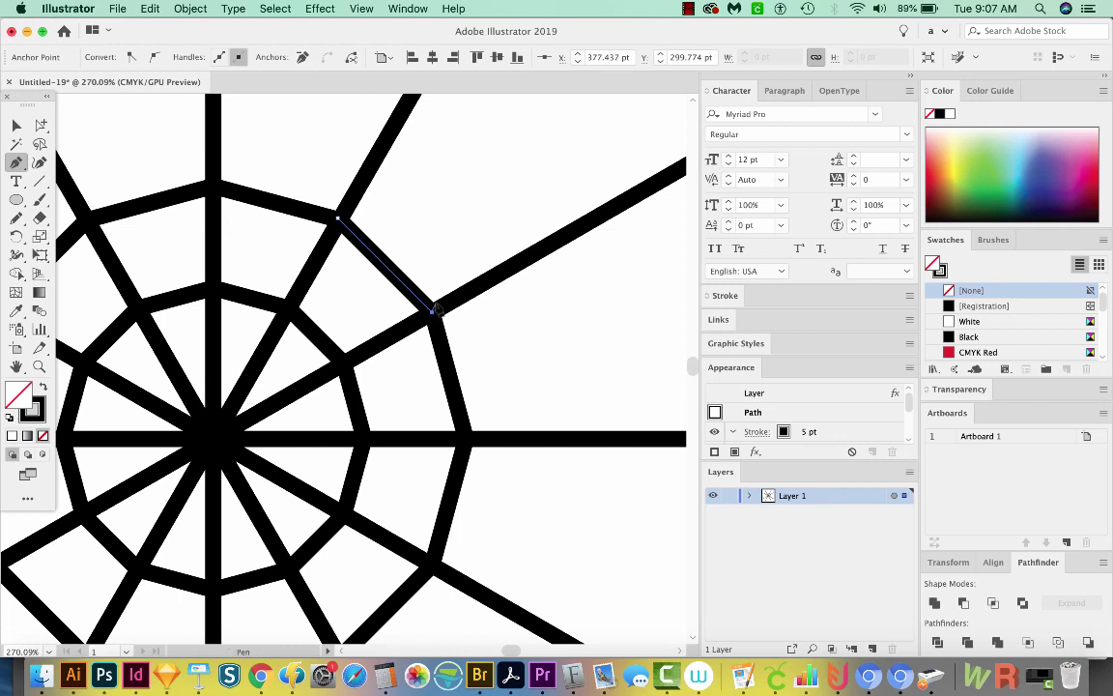
key("super+shift+a")
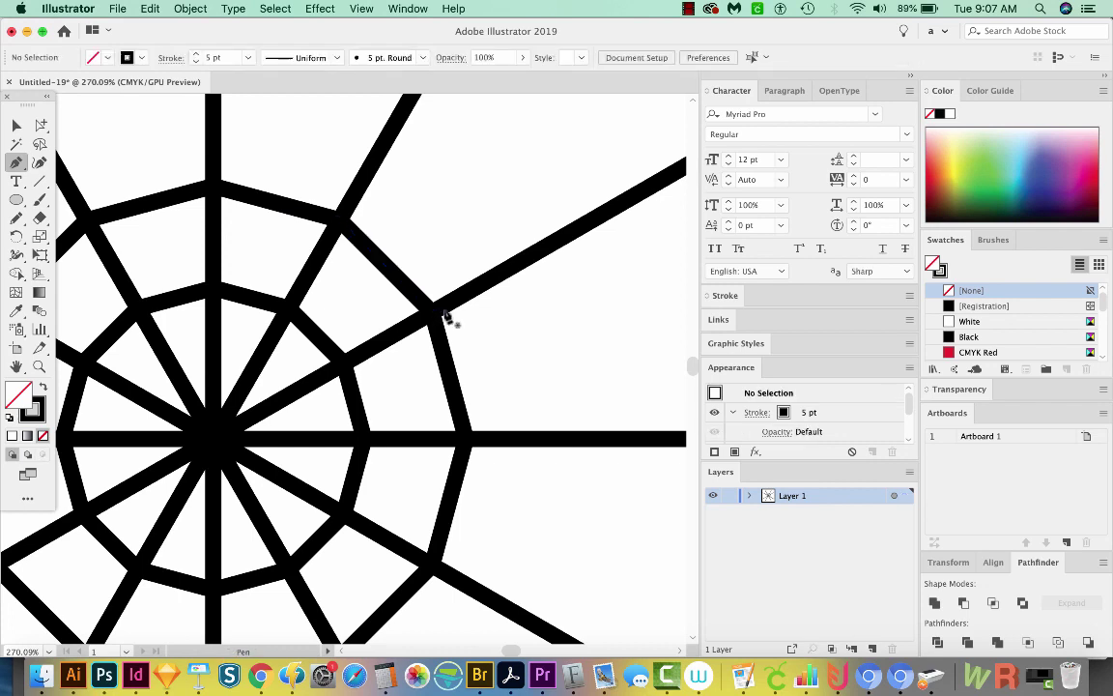
left_click_drag(456, 268, 329, 414)
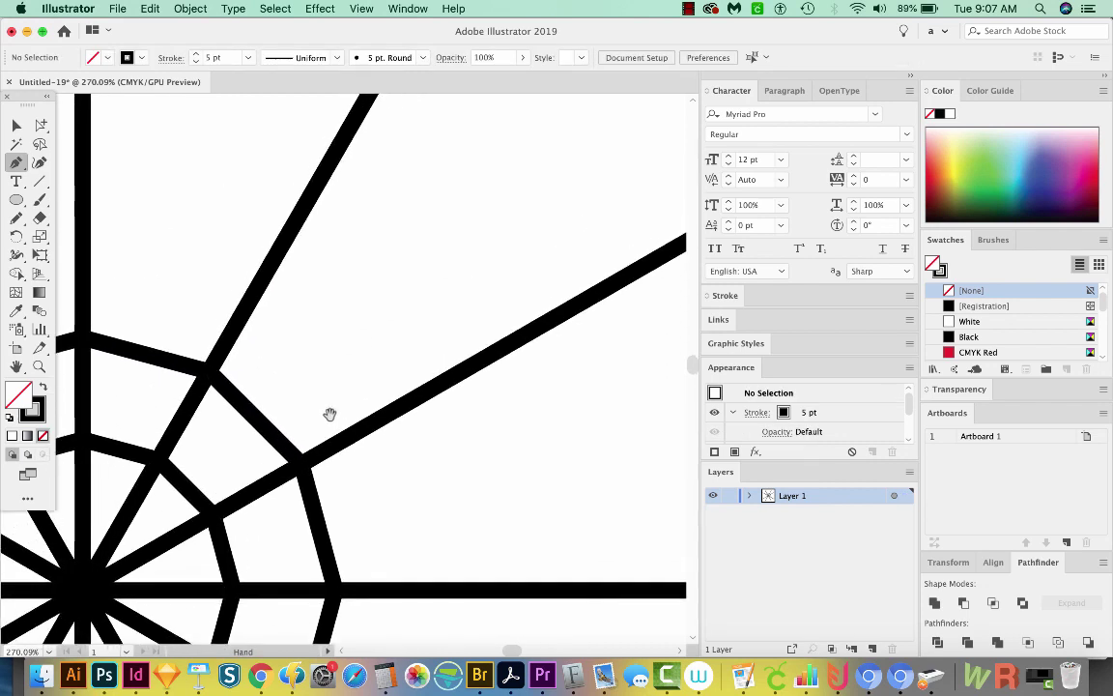
left_click(257, 289)
left_click(373, 410)
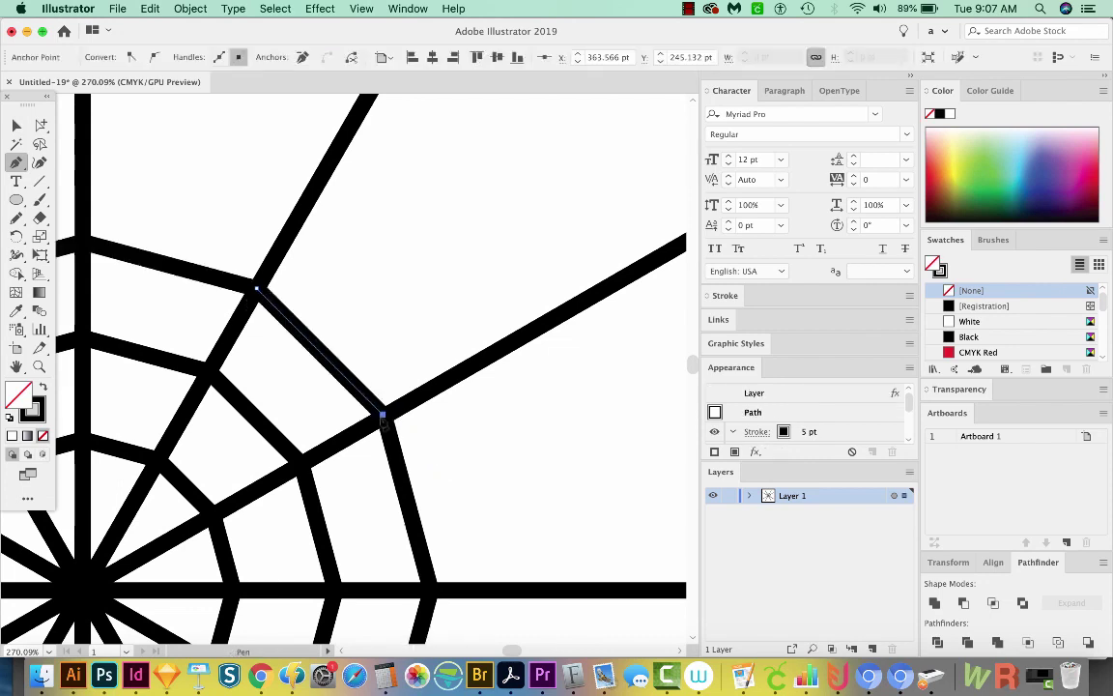
key("super+shift+a")
Draw two outer ring segments farther out on the upper-right spokes
left_click(321, 176)
left_click(496, 350)
scroll(428, 278, "up", 5)
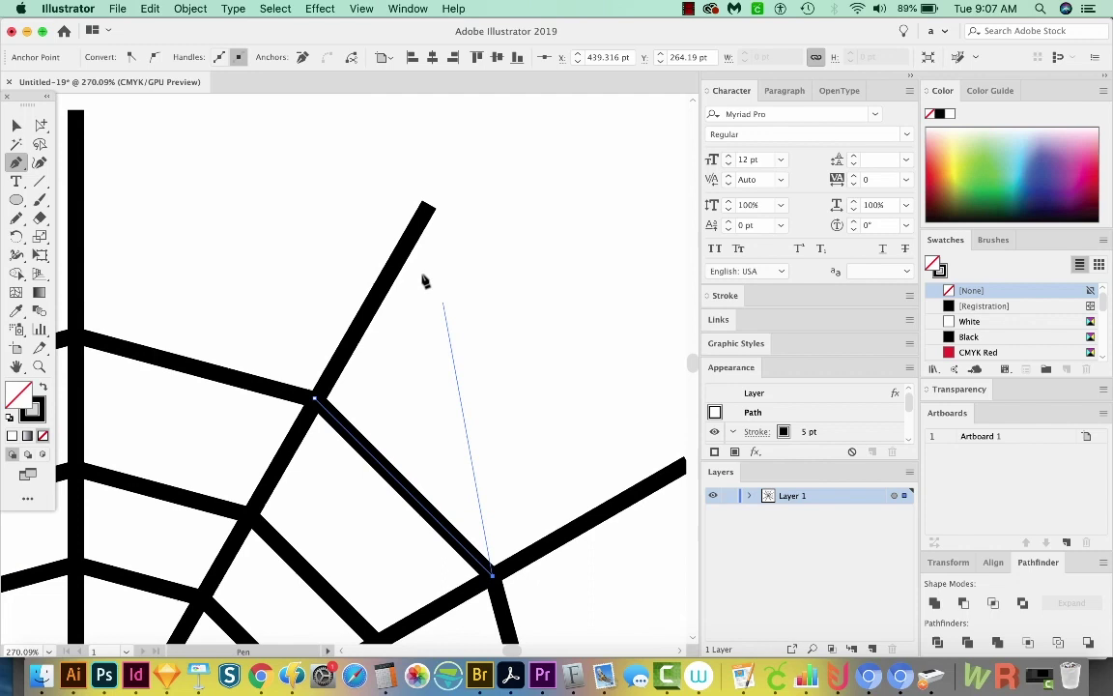
key("super+shift+a")
left_click(397, 259)
left_click(632, 493)
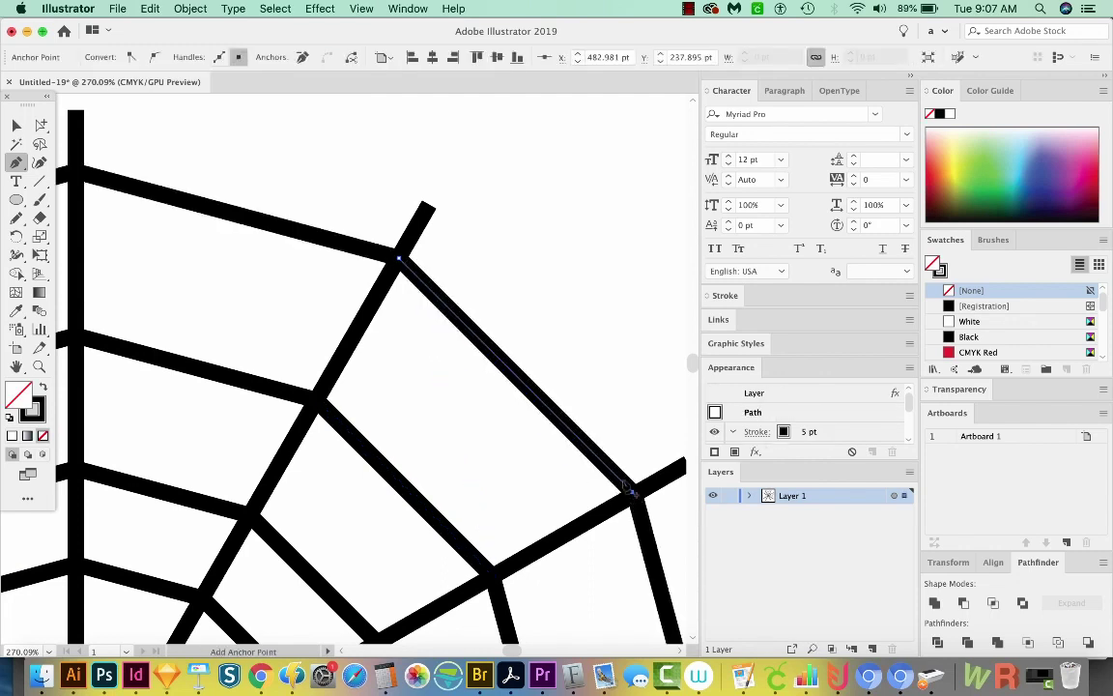
key("super+minus")
key("super+minus")
key("super+minus")
key("super+minus")
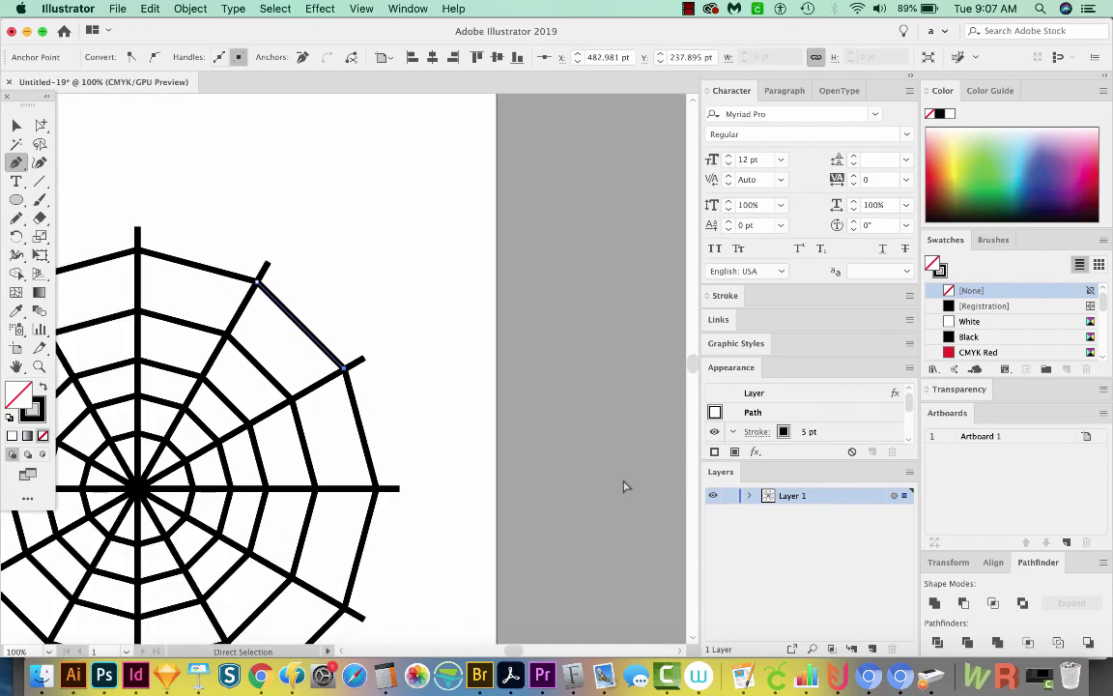
key("space")
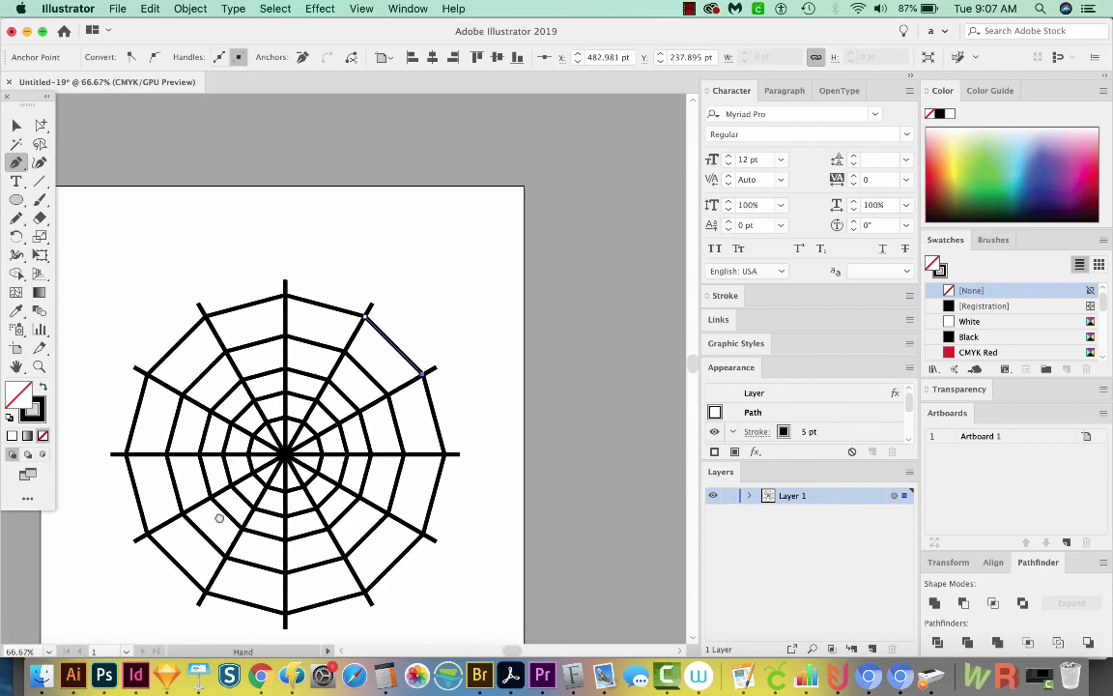
left_click_drag(219, 518, 224, 509)
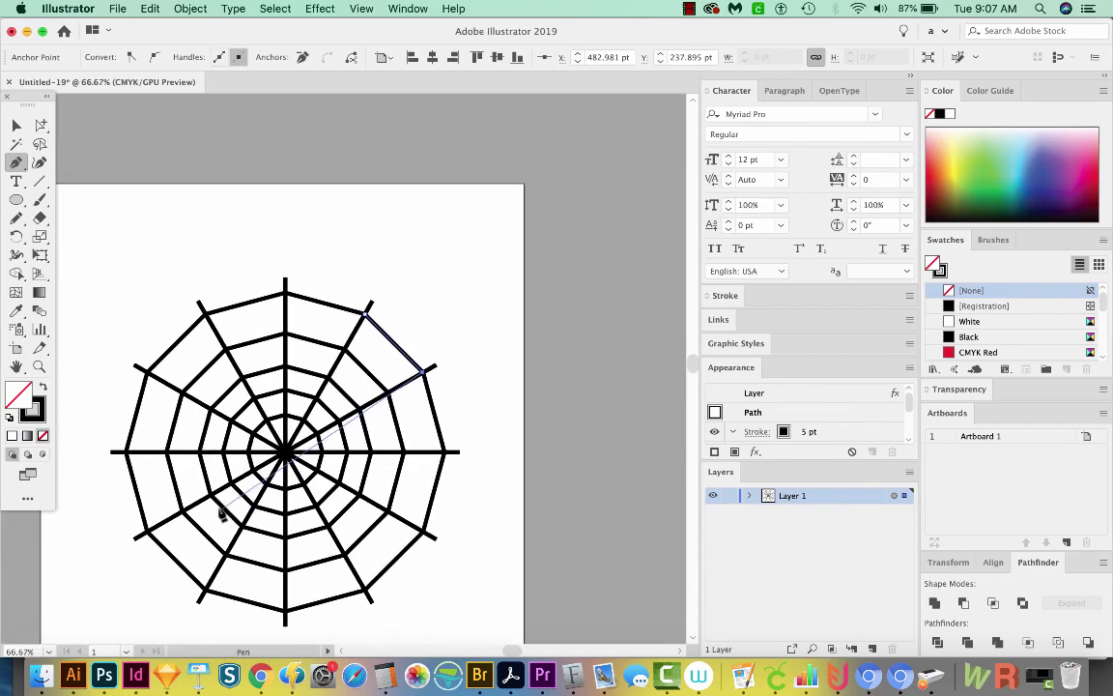
key("z")
left_click_drag(490, 256, 120, 577)
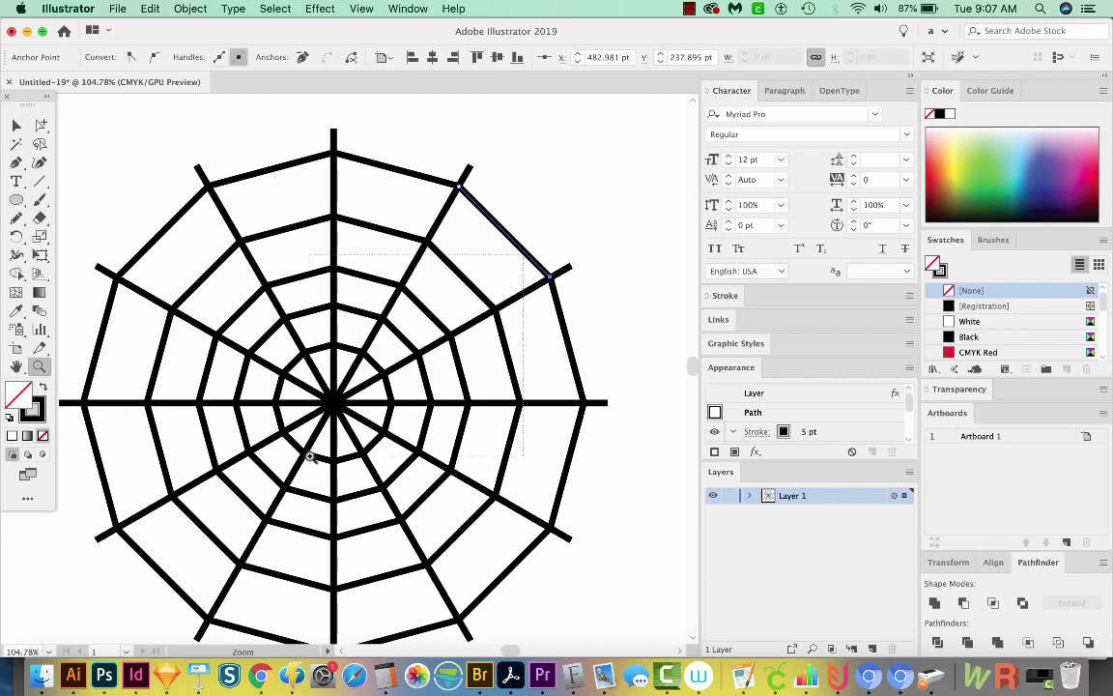
left_click_drag(288, 409, 311, 457)
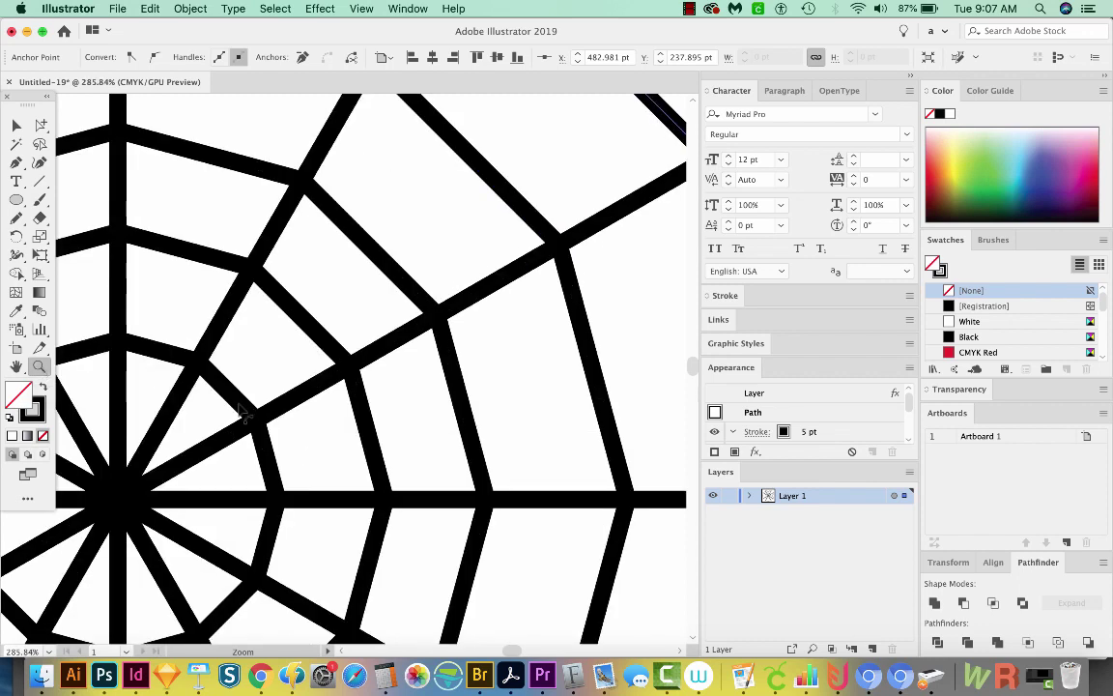
Bend five ring segments into inward curves with the Anchor Point tool, then zoom out
key("shift+c")
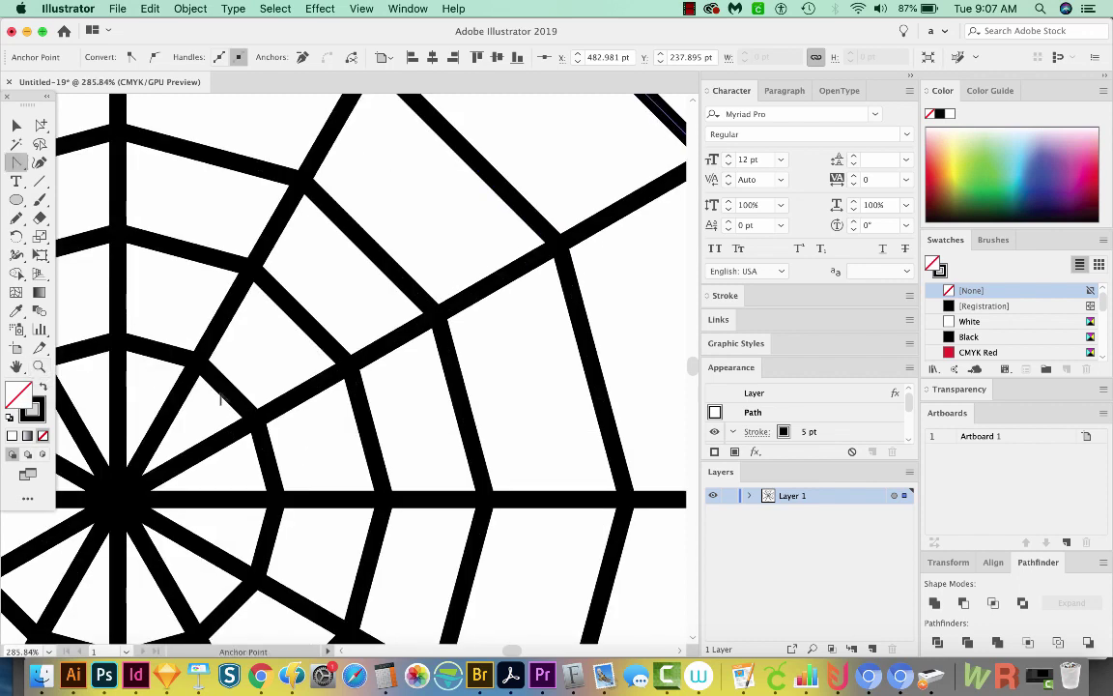
left_click(16, 164)
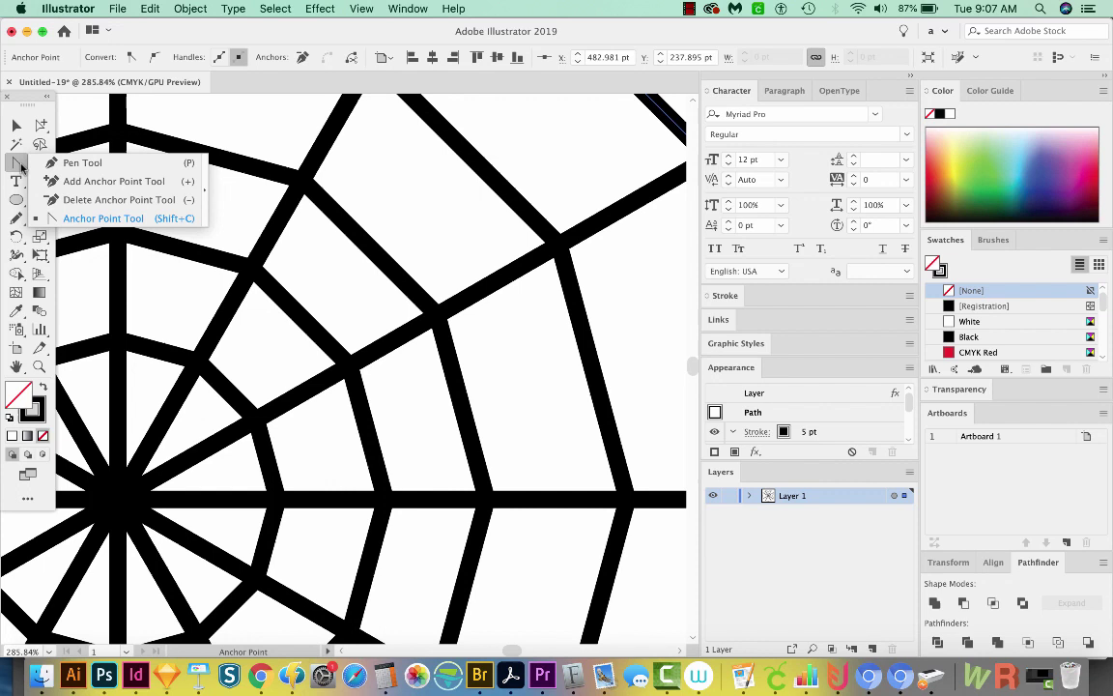
left_click(95, 219)
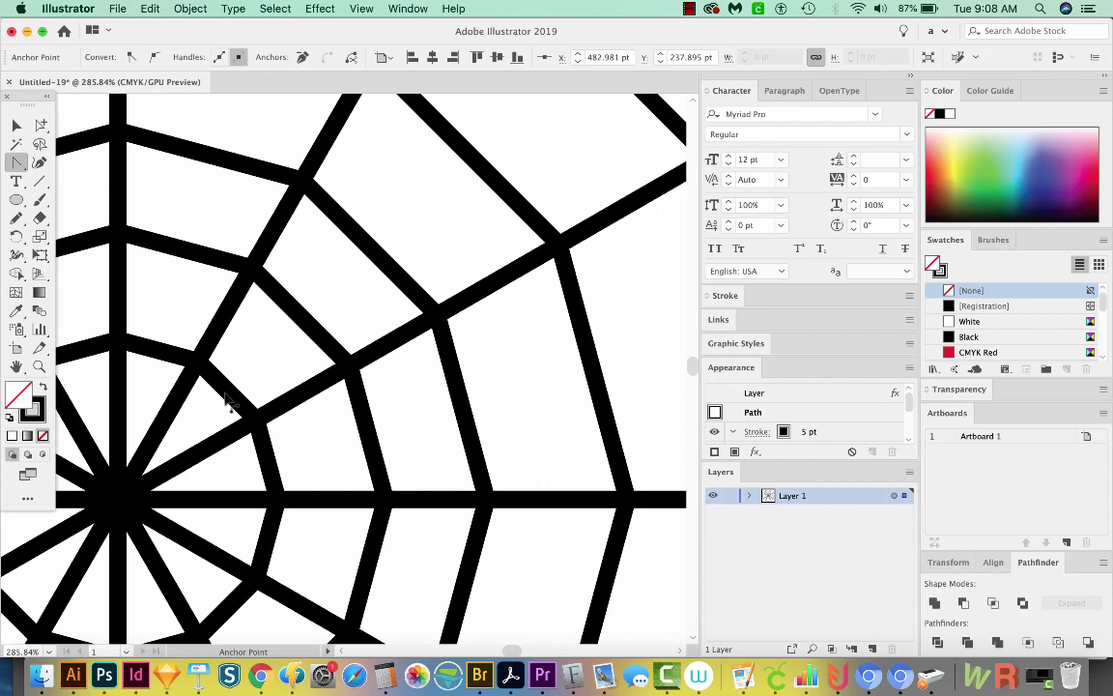
left_click_drag(229, 403, 253, 406)
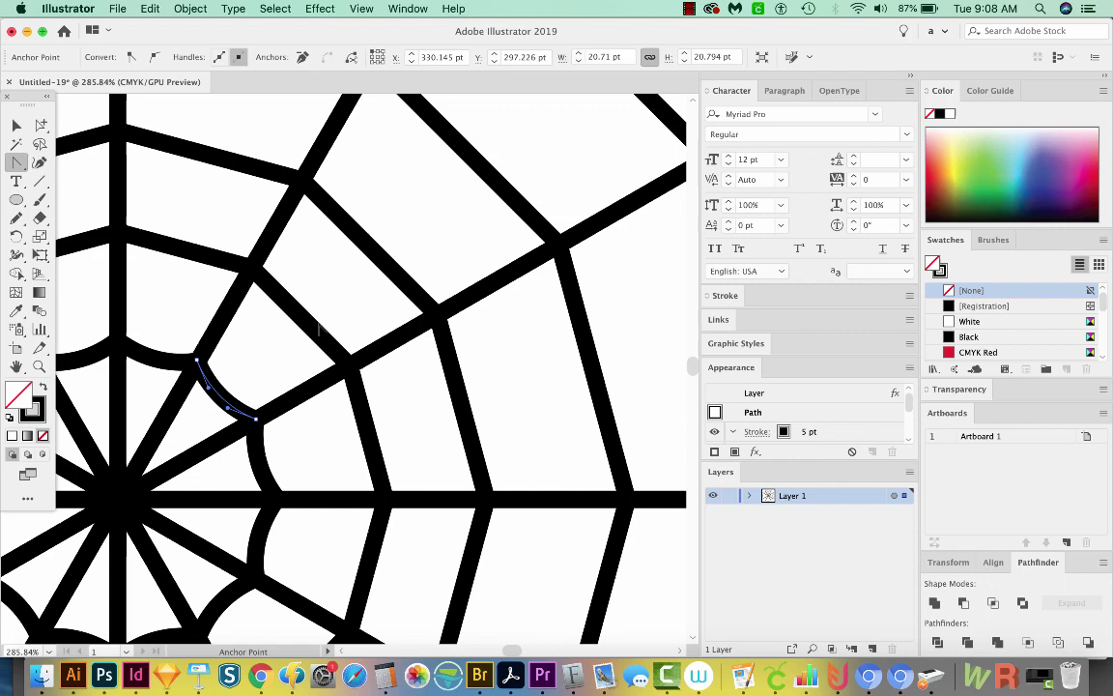
left_click_drag(277, 293, 292, 333)
left_click_drag(365, 247, 352, 261)
scroll(343, 319, "up", 5)
scroll(343, 319, "right", 3)
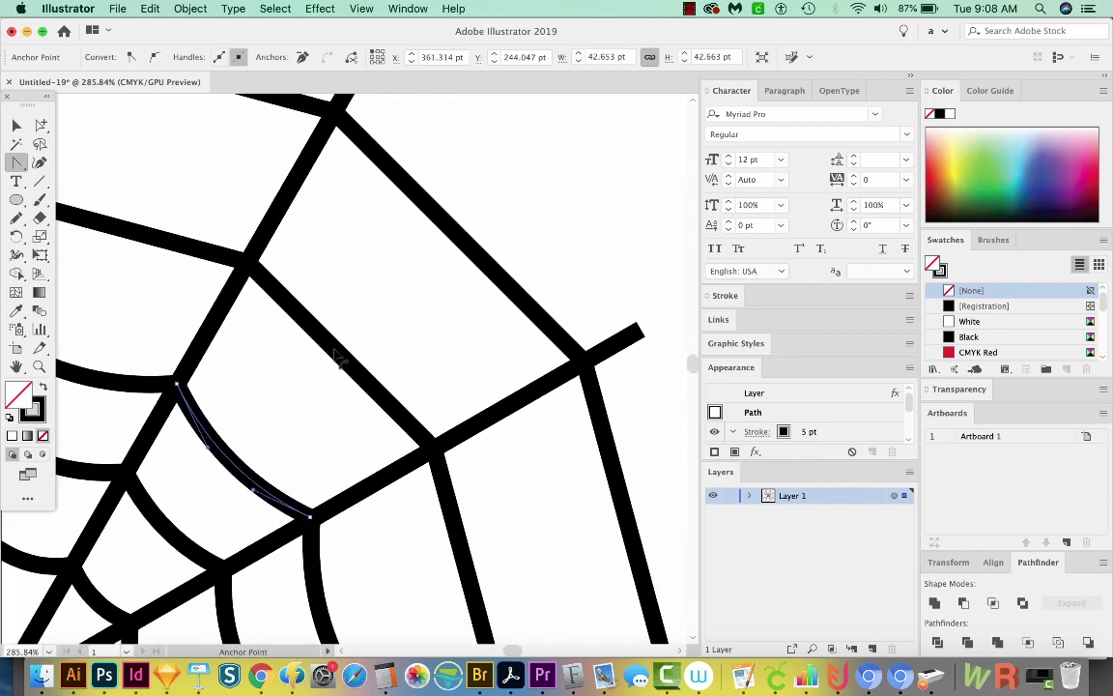
left_click_drag(340, 354, 322, 385)
left_click_drag(458, 230, 410, 300)
key("super+minus")
key("super+minus")
key("super+minus")
key("super+minus")
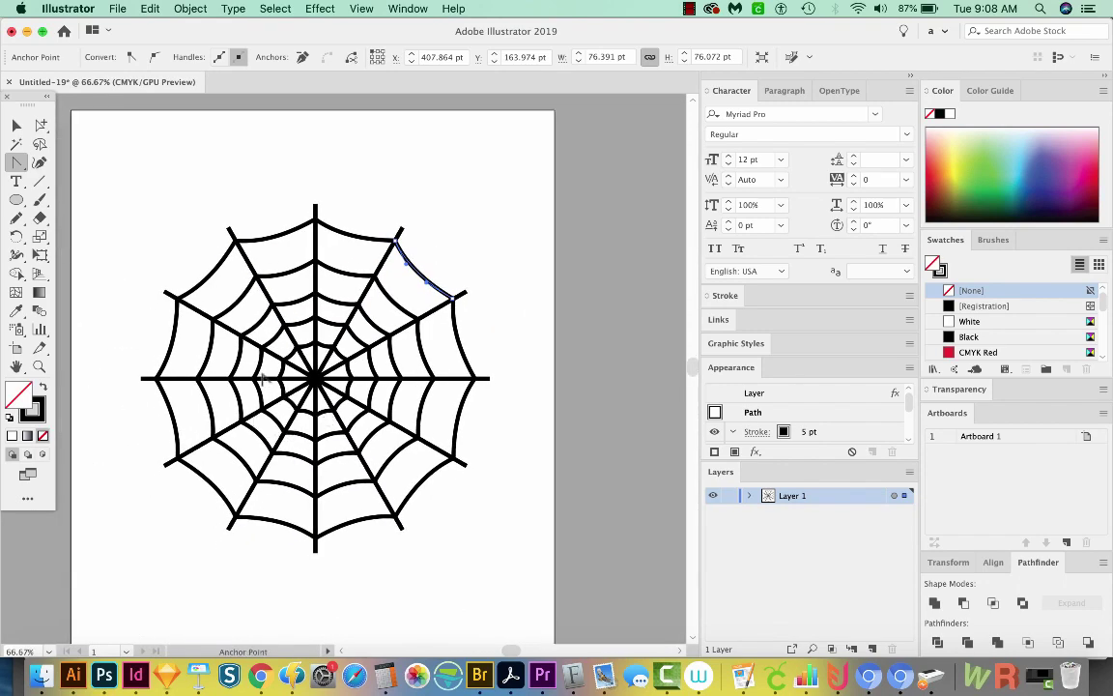
Add a new layer and draw a small solid black circle above the web's upper right
key("l")
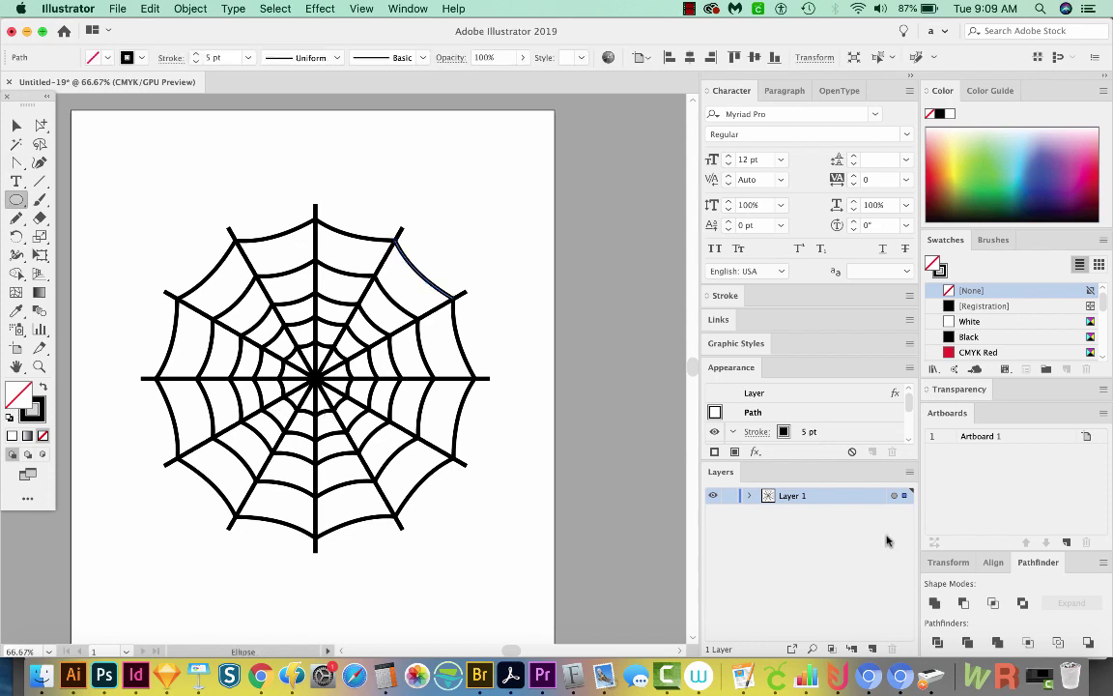
left_click(873, 649)
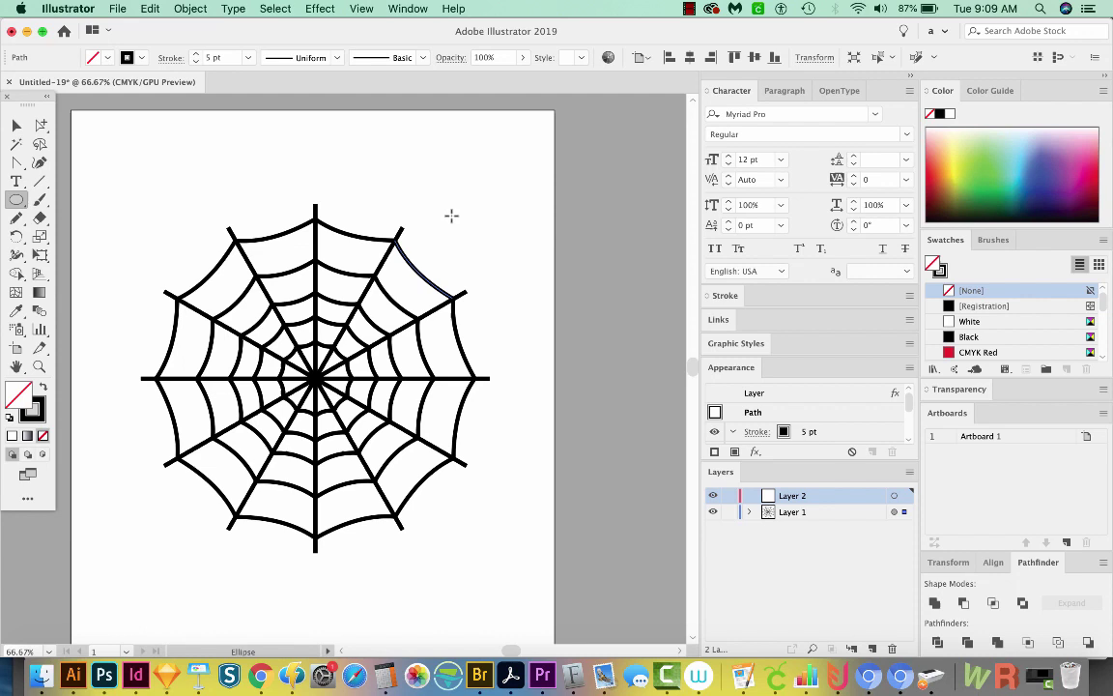
left_click(14, 201)
left_click_drag(463, 186, 475, 199)
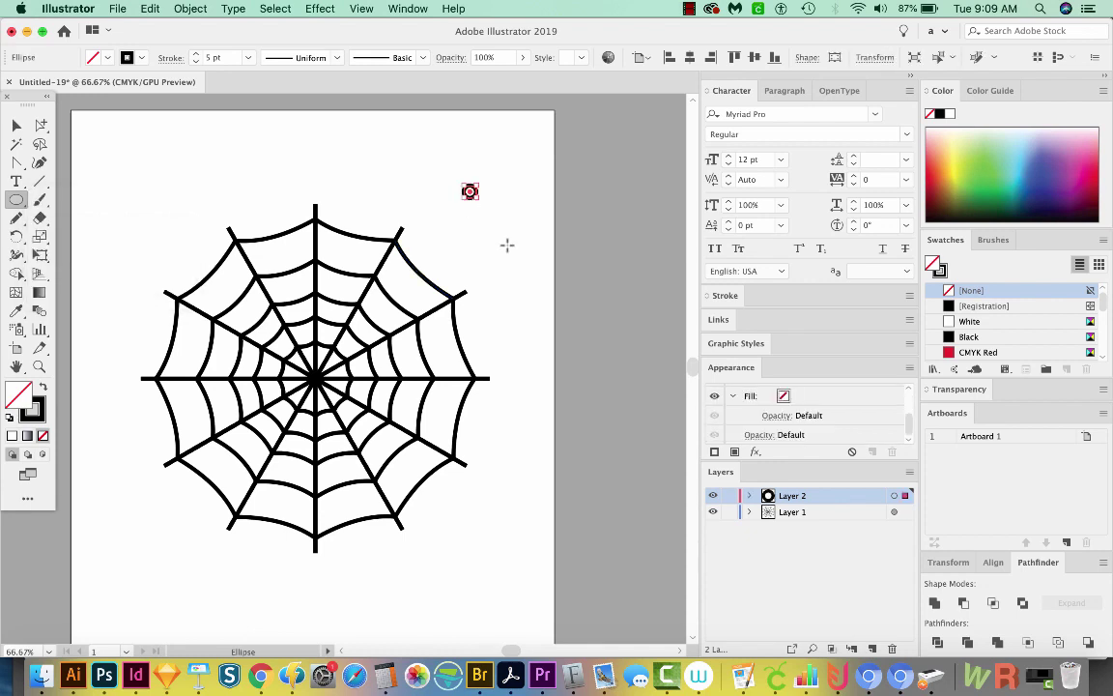
key("shift+x")
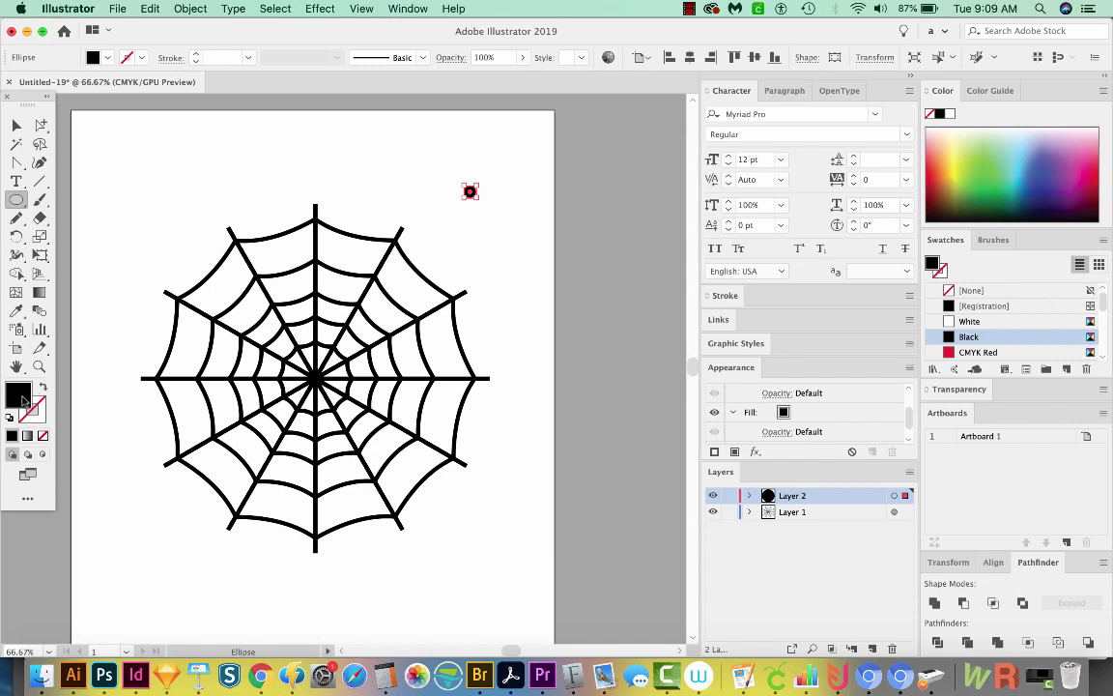
Duplicate the black circle, moving the copy below it and enlarging it as the body
key("z")
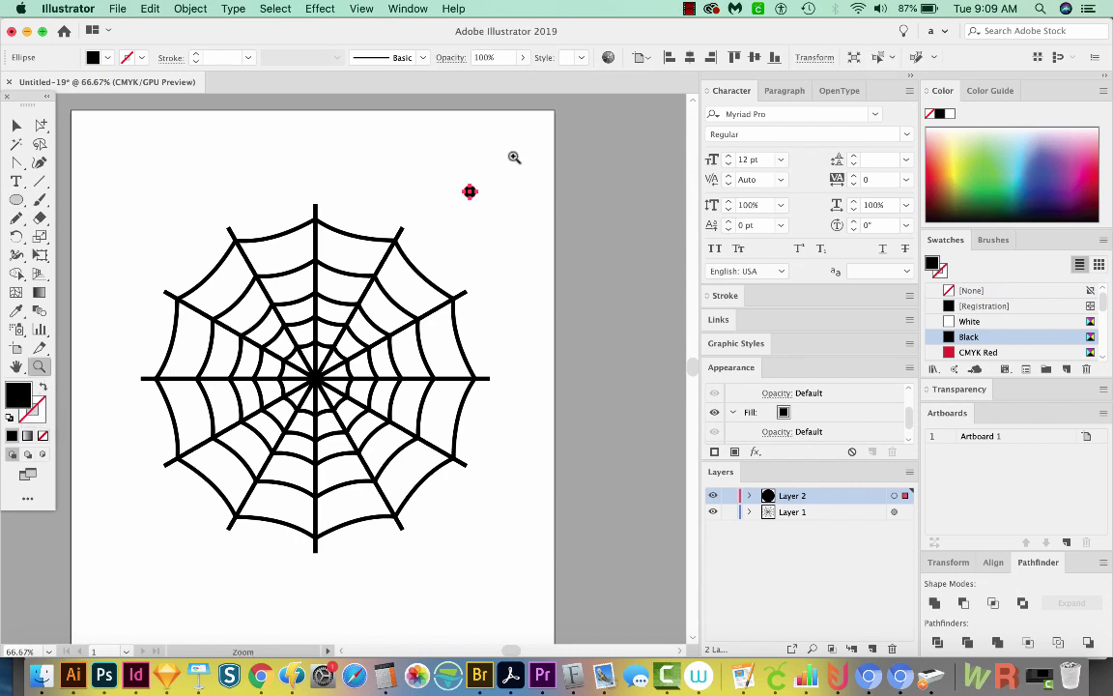
left_click_drag(546, 130, 338, 348)
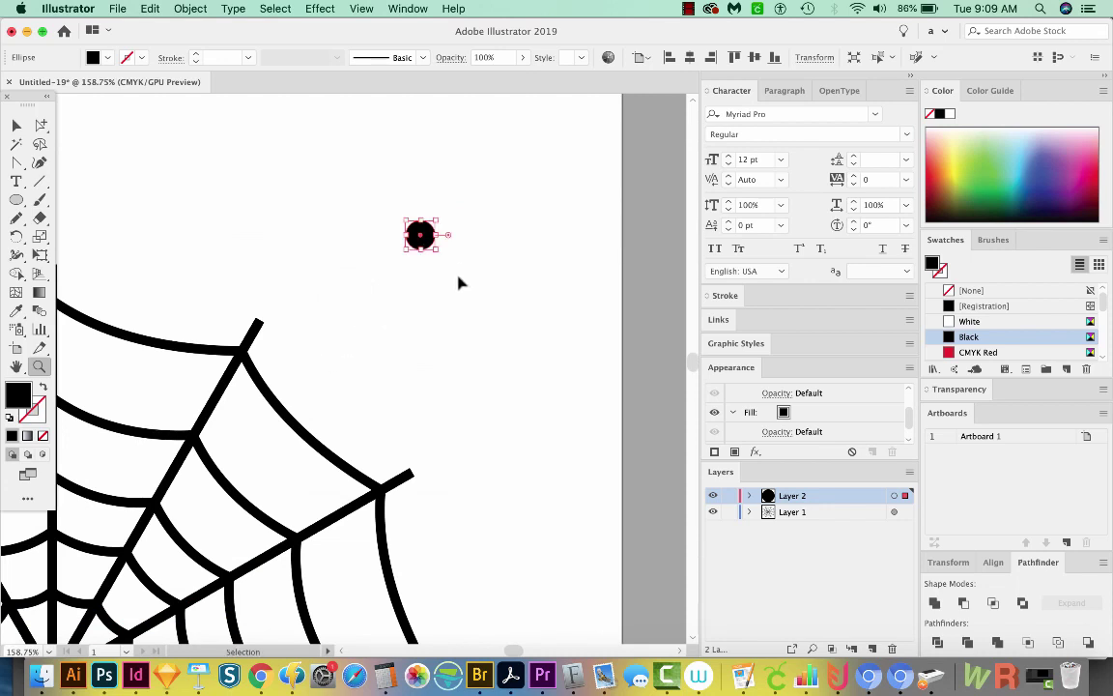
key("ctrl+v")
key("v")
left_click(367, 364)
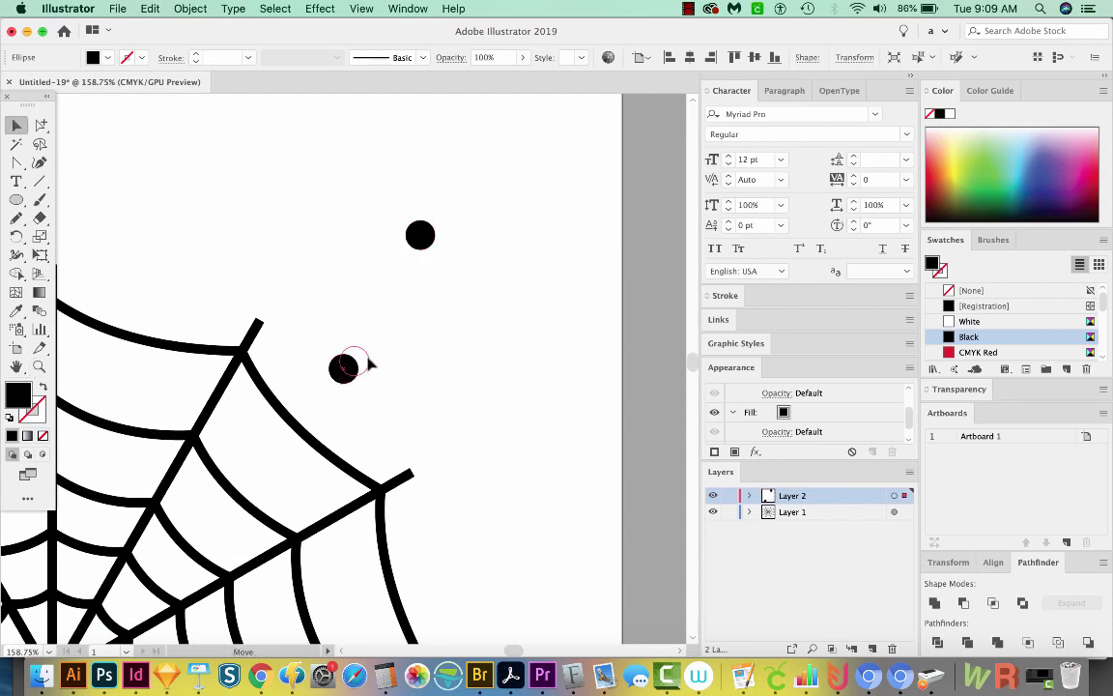
mouse_move(420, 275)
left_mouse_down()
mouse_move(472, 323)
mouse_move(428, 292)
left_mouse_up()
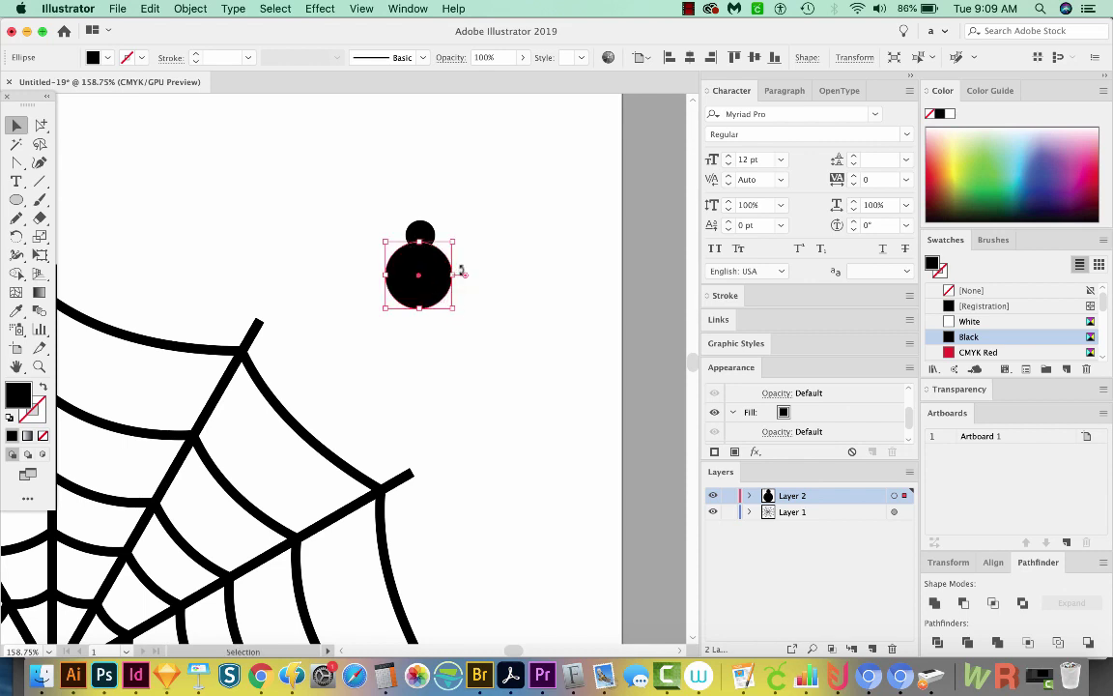
left_click(464, 270)
key("p")
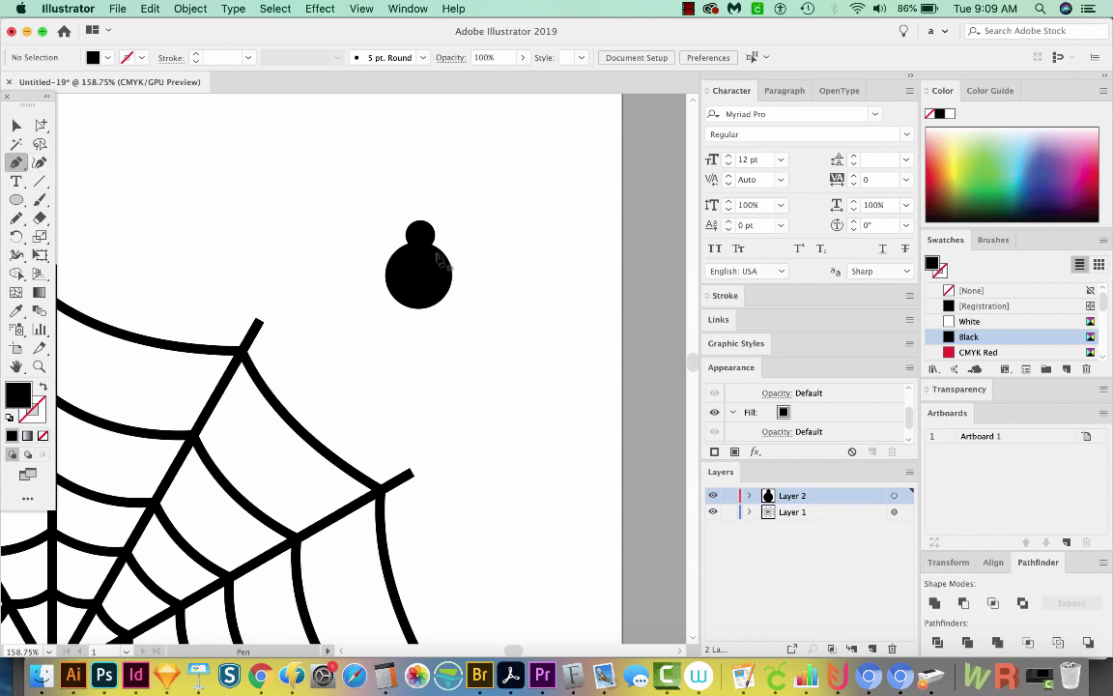
Draw a bent leg from the body and eyedrop the web's 5 pt black stroke onto it
left_click(435, 254)
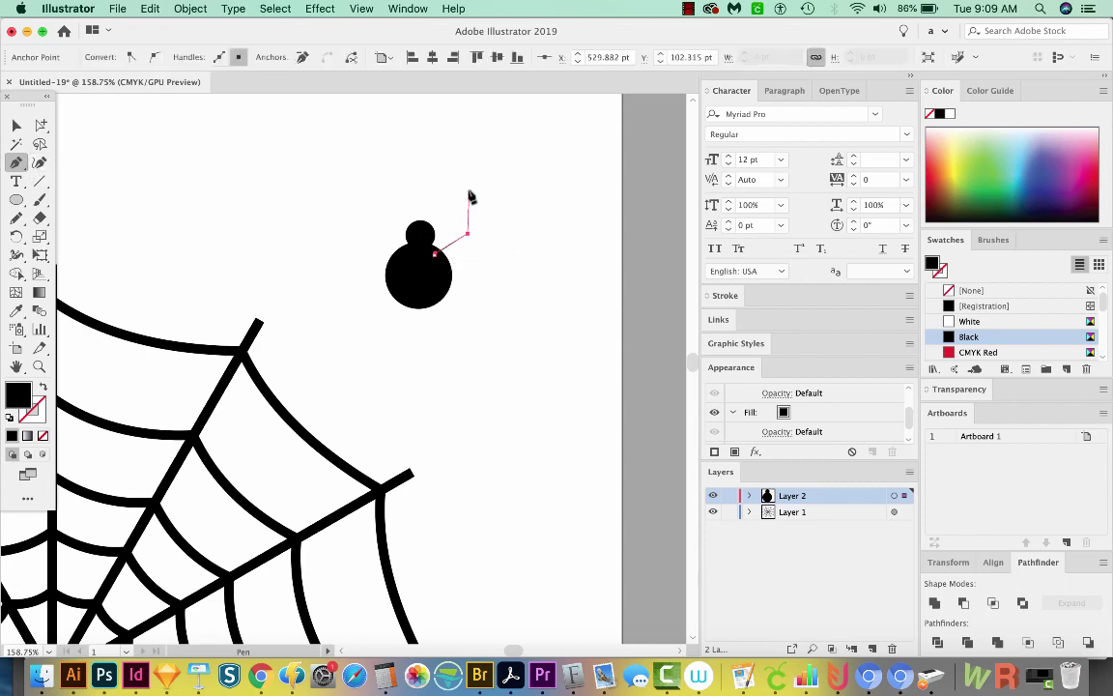
left_click(465, 184)
left_click(467, 232)
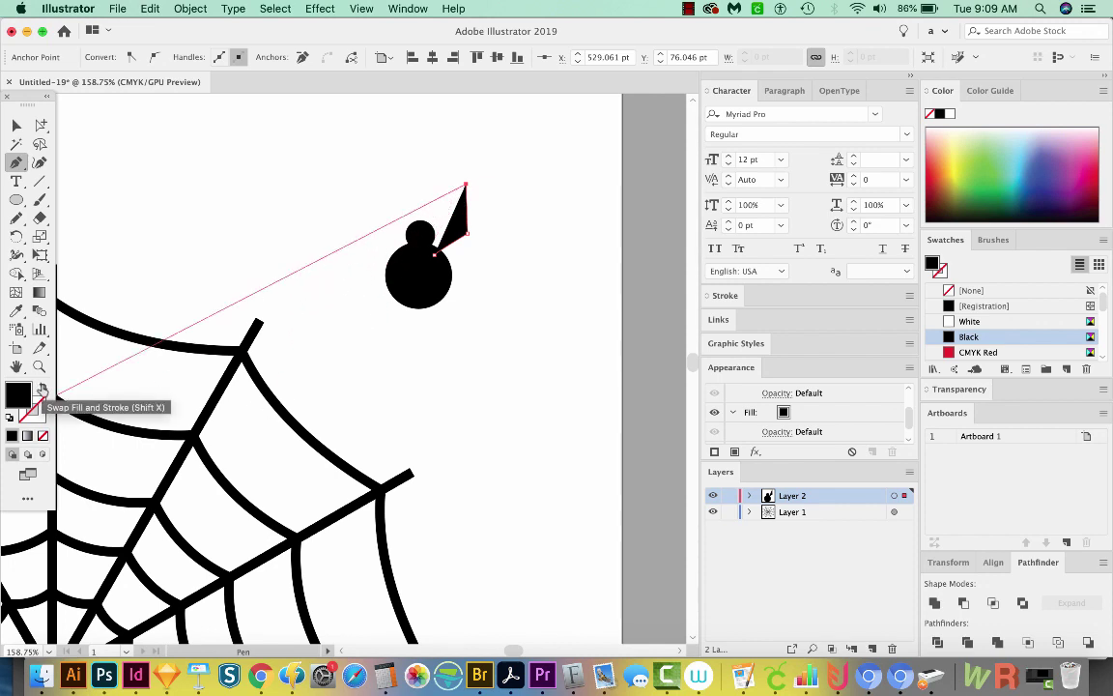
left_click(42, 389)
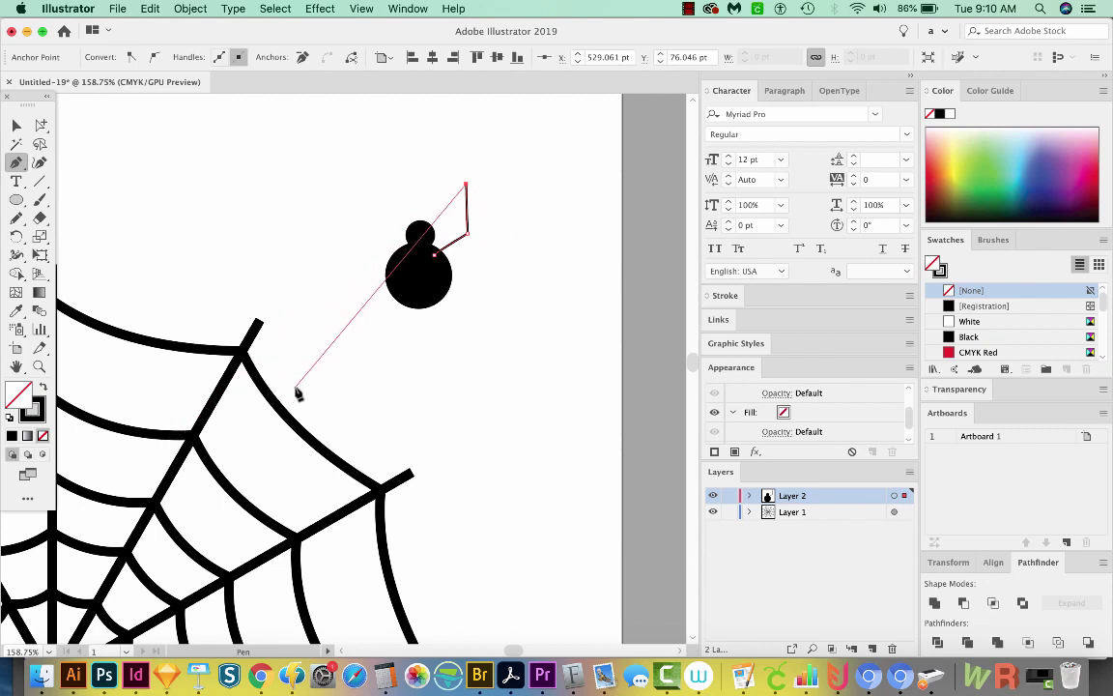
key("i")
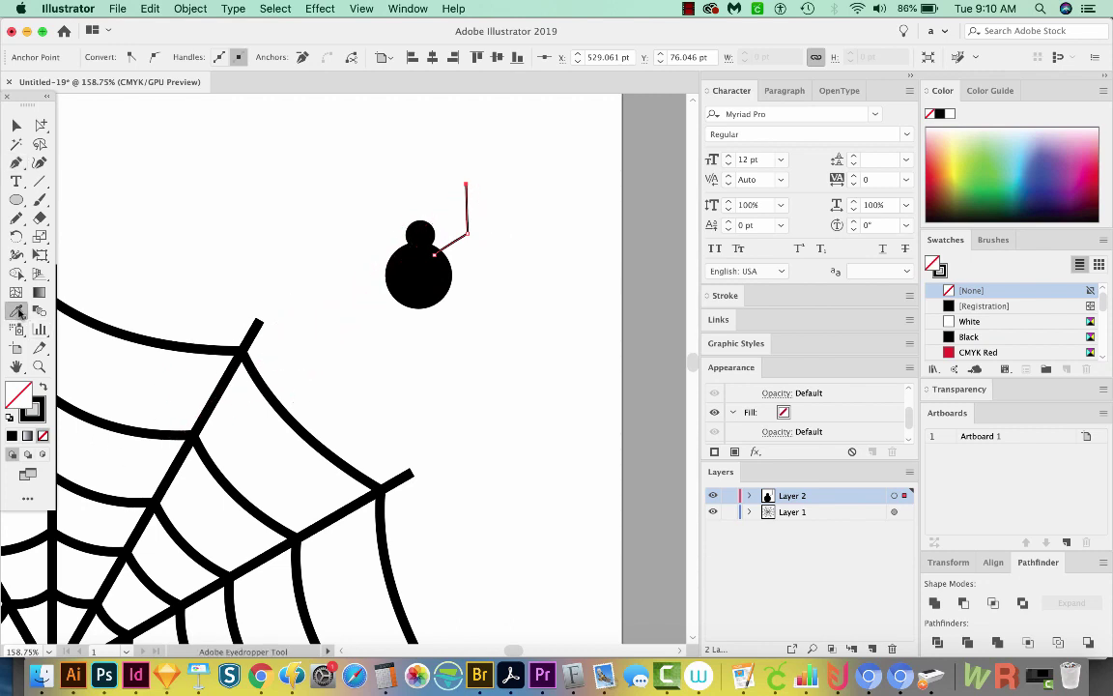
left_click(284, 404)
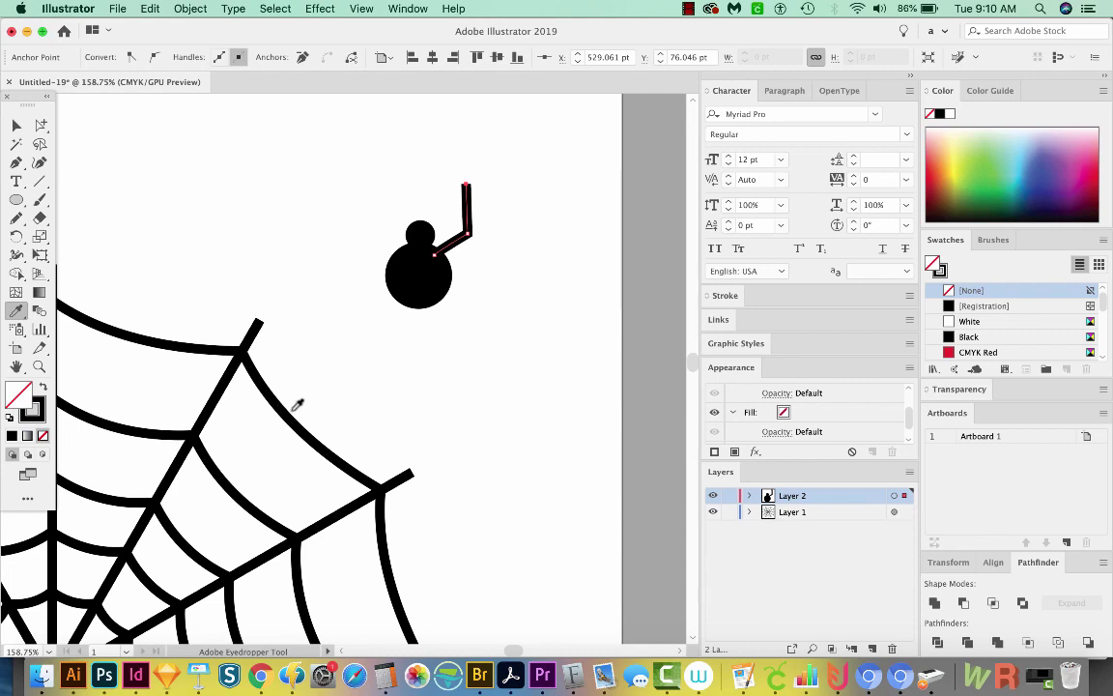
left_click(473, 354, "super")
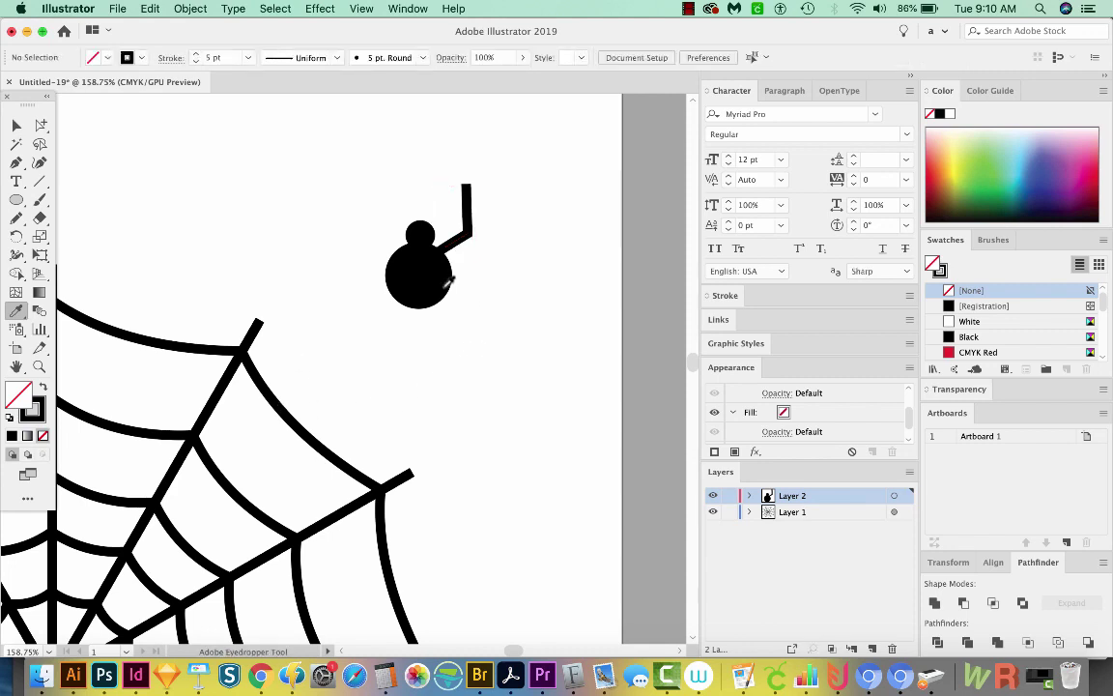
Draw a second bent leg reaching up and right from the spider's body
key("p")
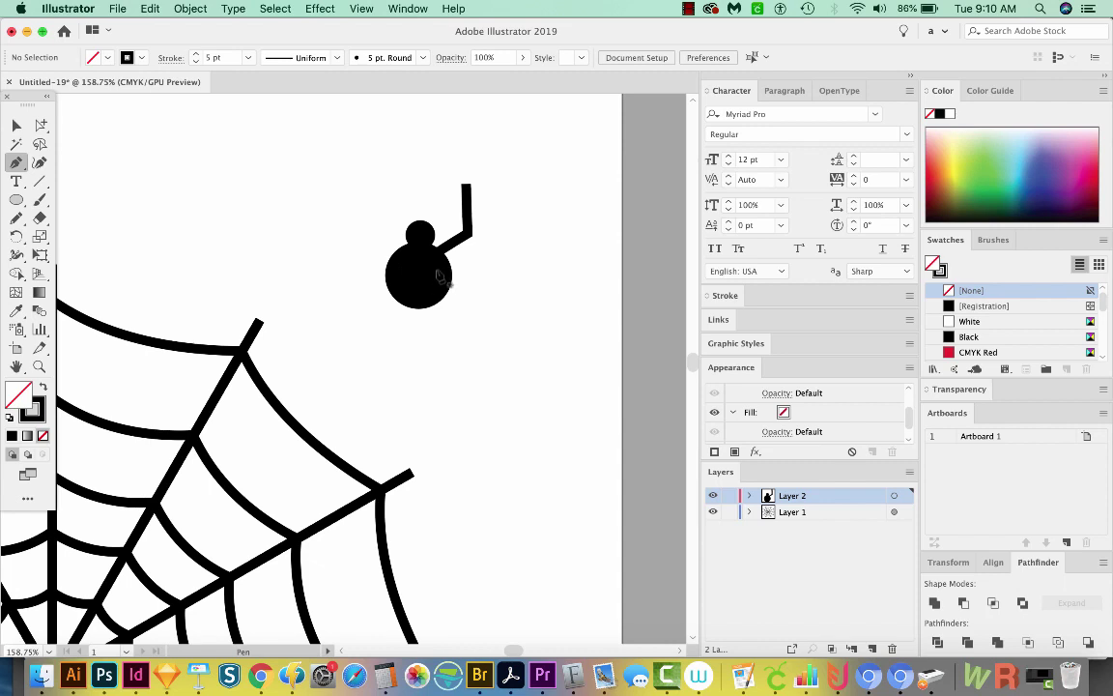
left_click(424, 273)
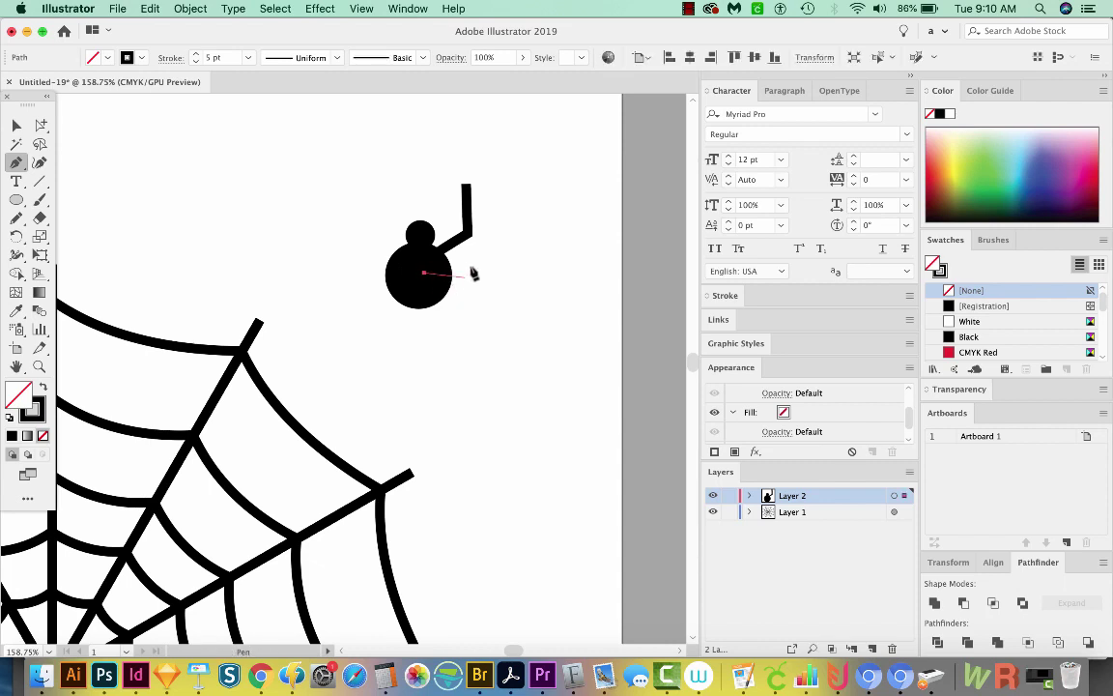
left_click(478, 263)
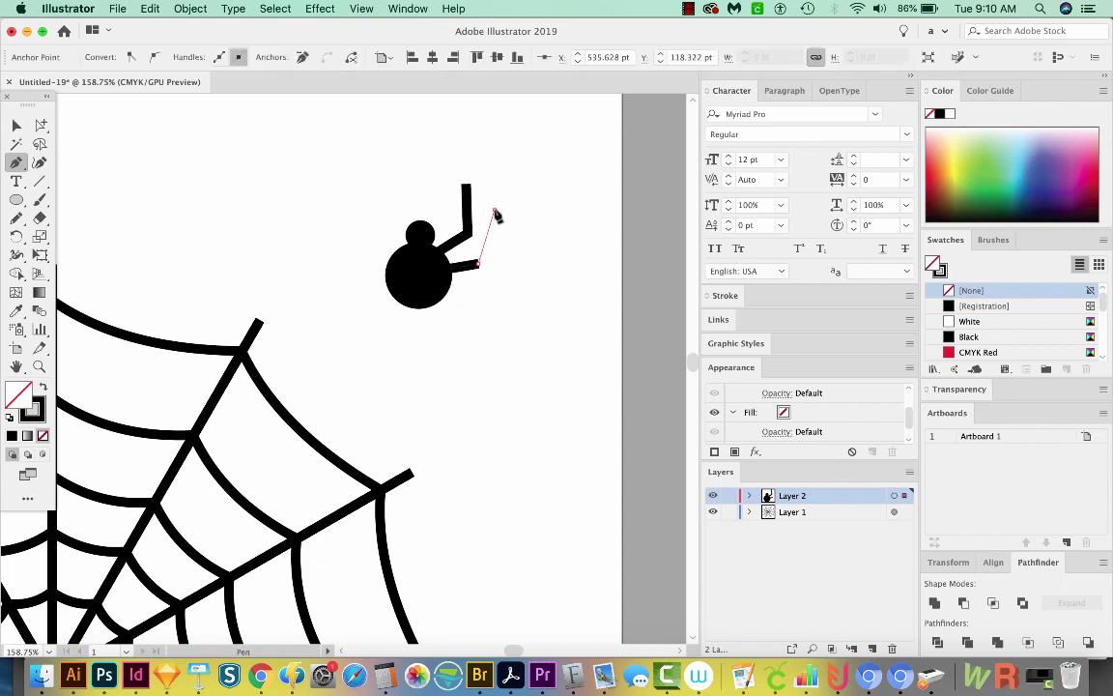
left_click(496, 214)
left_click(452, 299, "super")
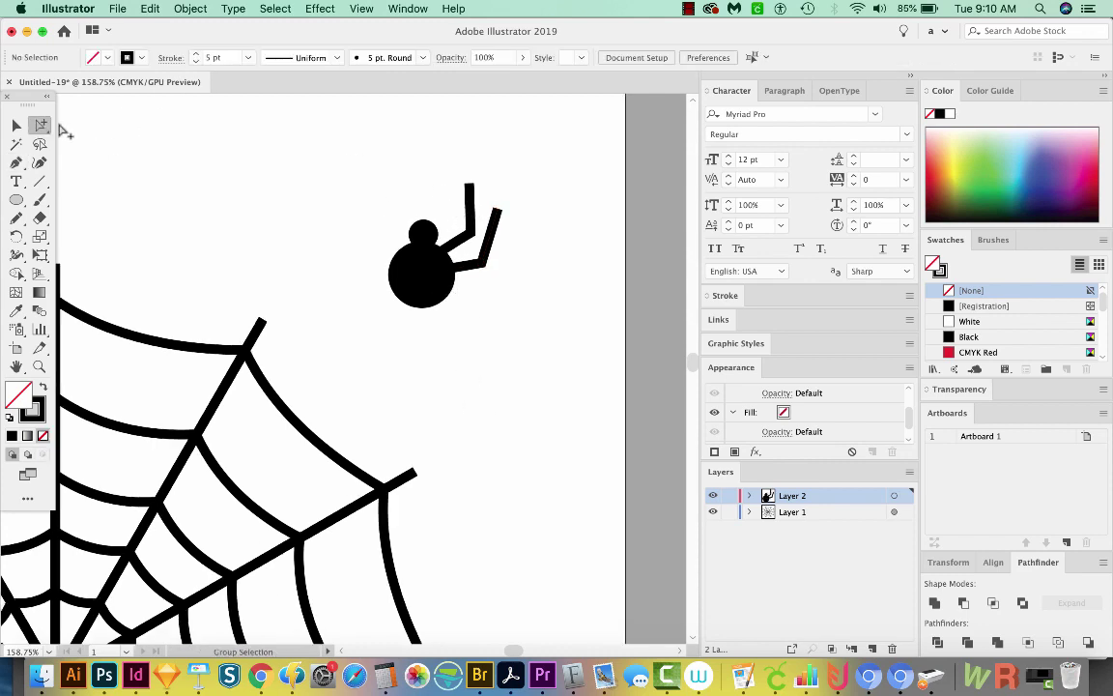
Reflect a copy of the two legs across a horizontal axis centred on the body
left_click_drag(40, 125, 117, 144)
left_click(469, 229)
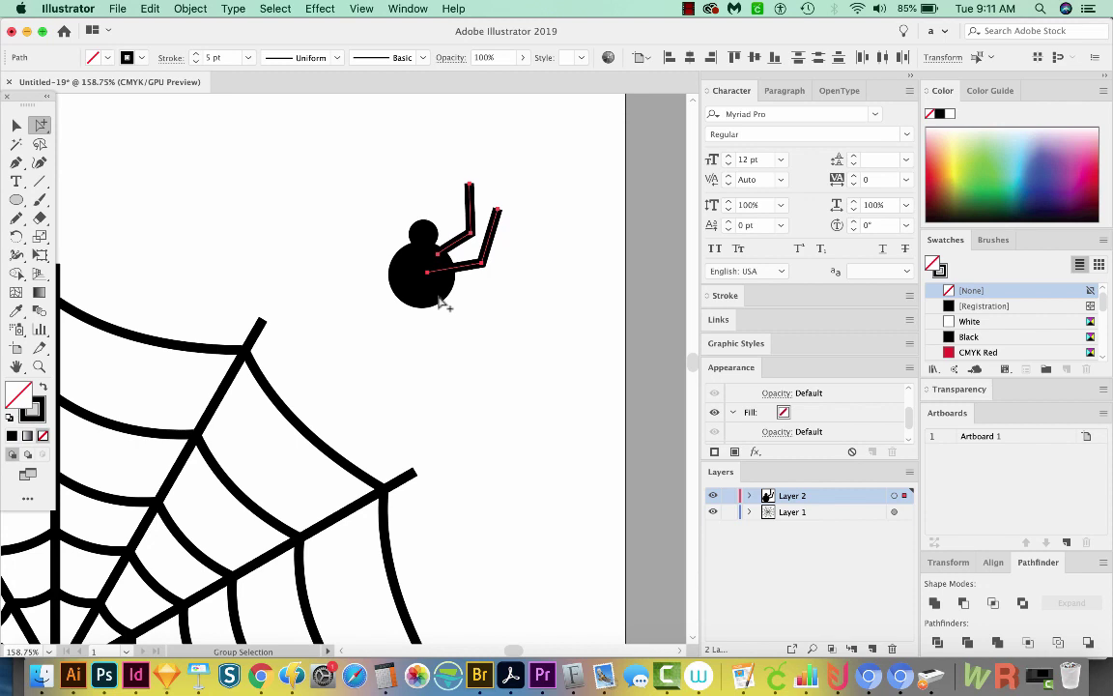
key("o")
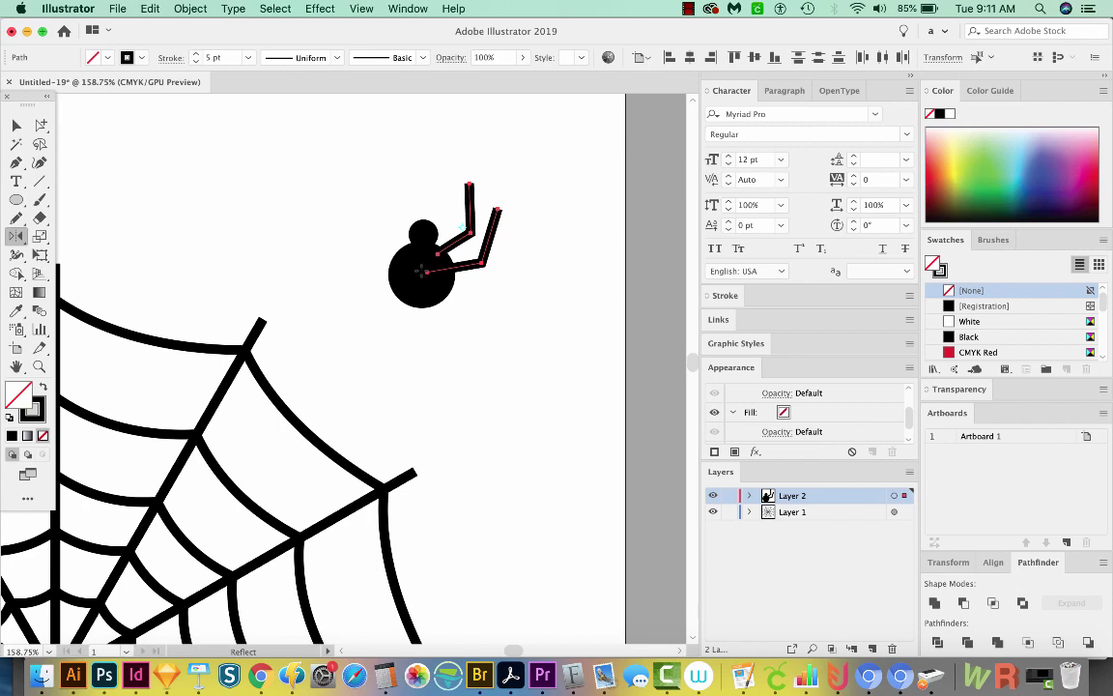
left_click(420, 278, "alt")
key("Escape")
left_click(423, 271, "alt")
left_click(530, 169)
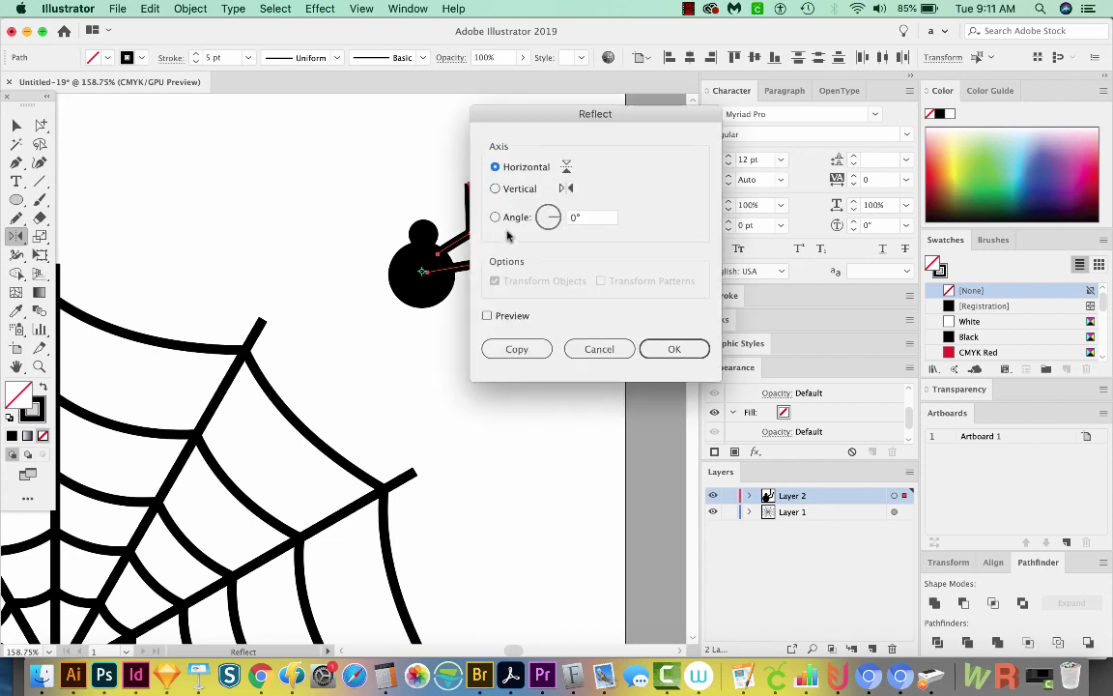
left_click(494, 349)
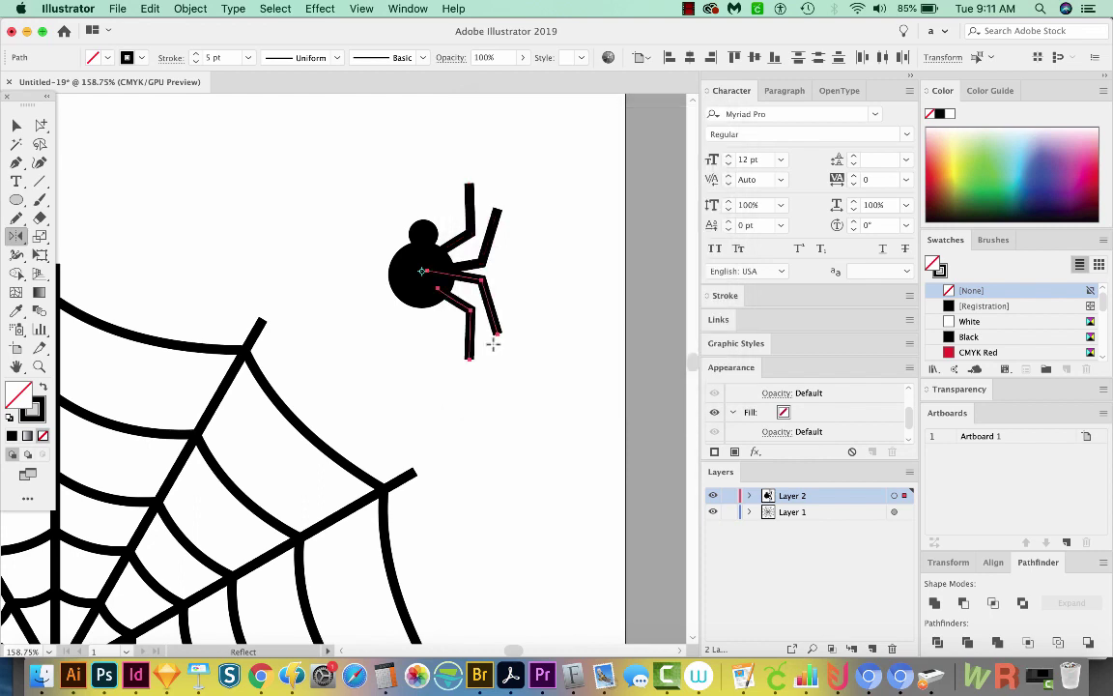
key("super+shift+a")
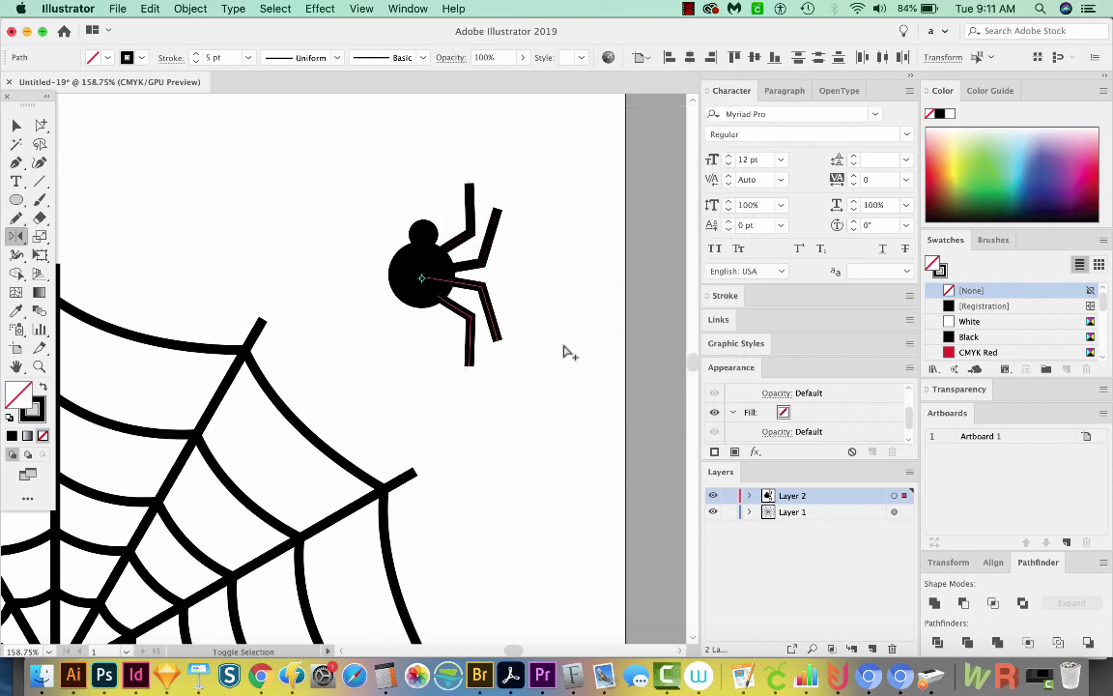
Reflect a copy of all four right-side legs across a vertical axis, then select everything
key("a")
left_click_drag(592, 182, 463, 415)
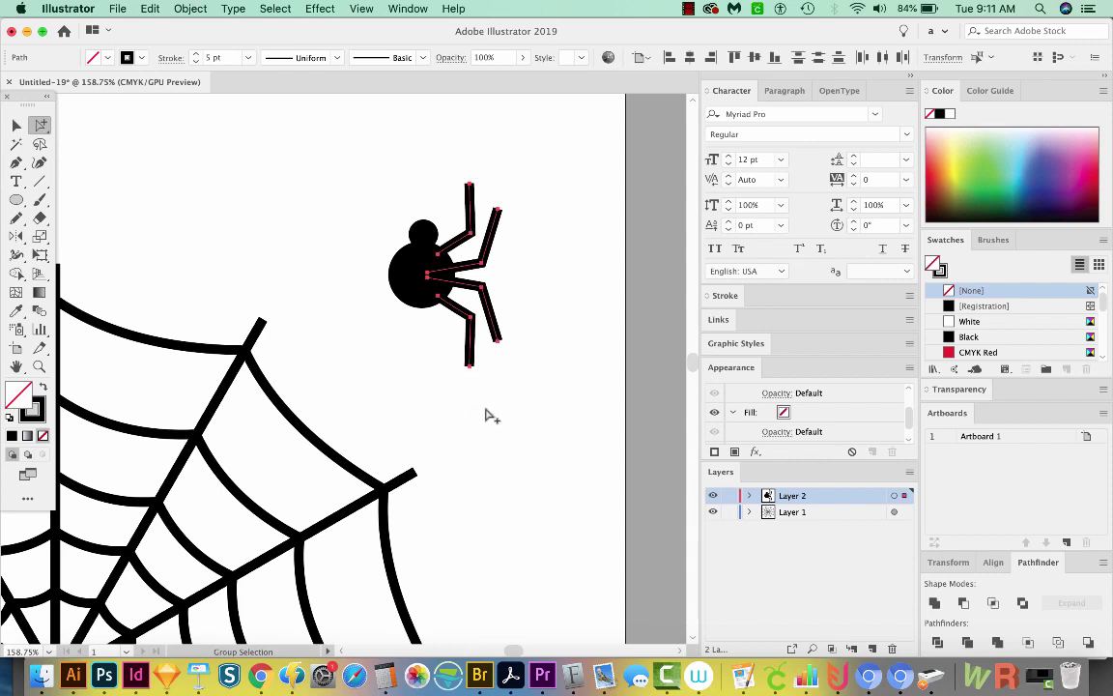
key("o")
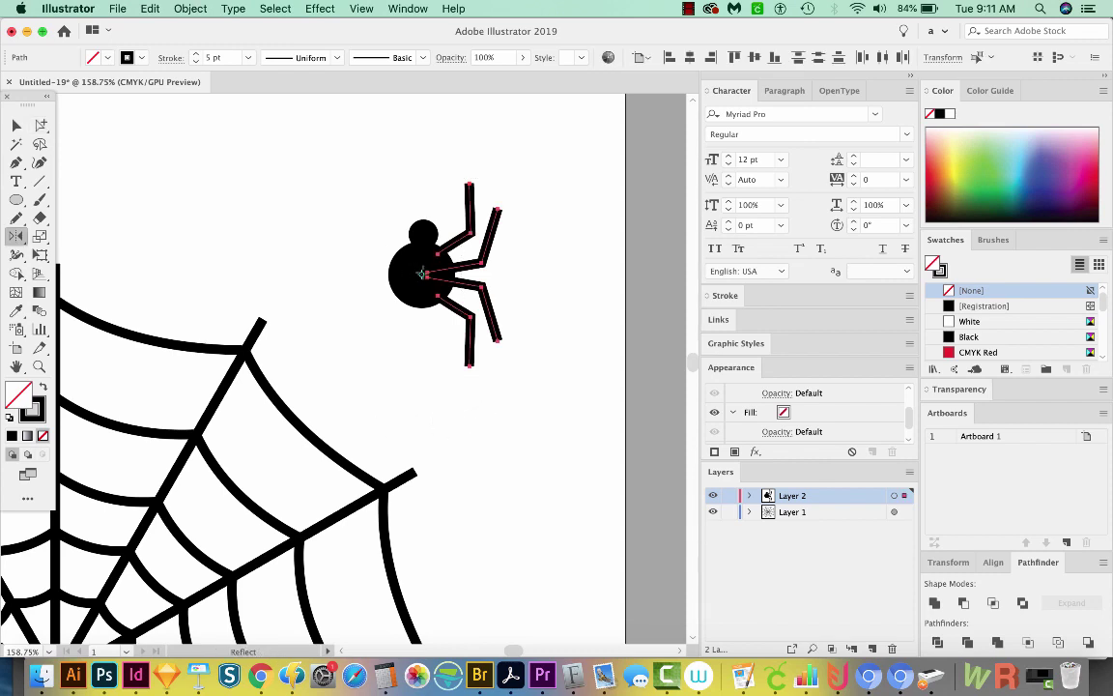
left_click(422, 272, "alt")
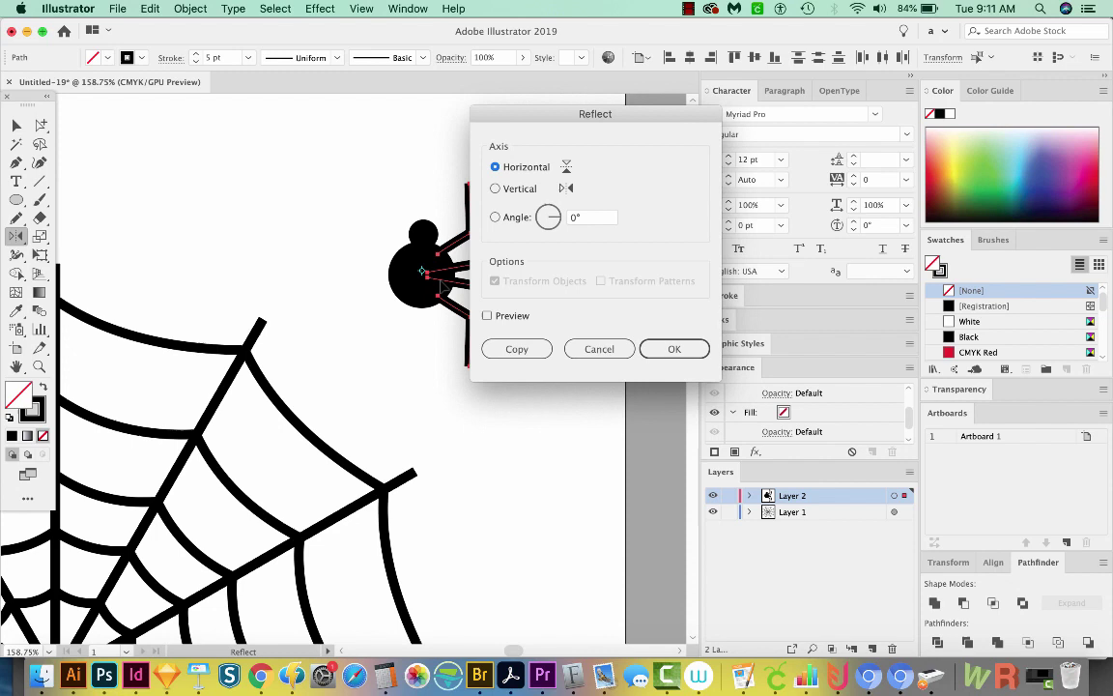
left_click(496, 189)
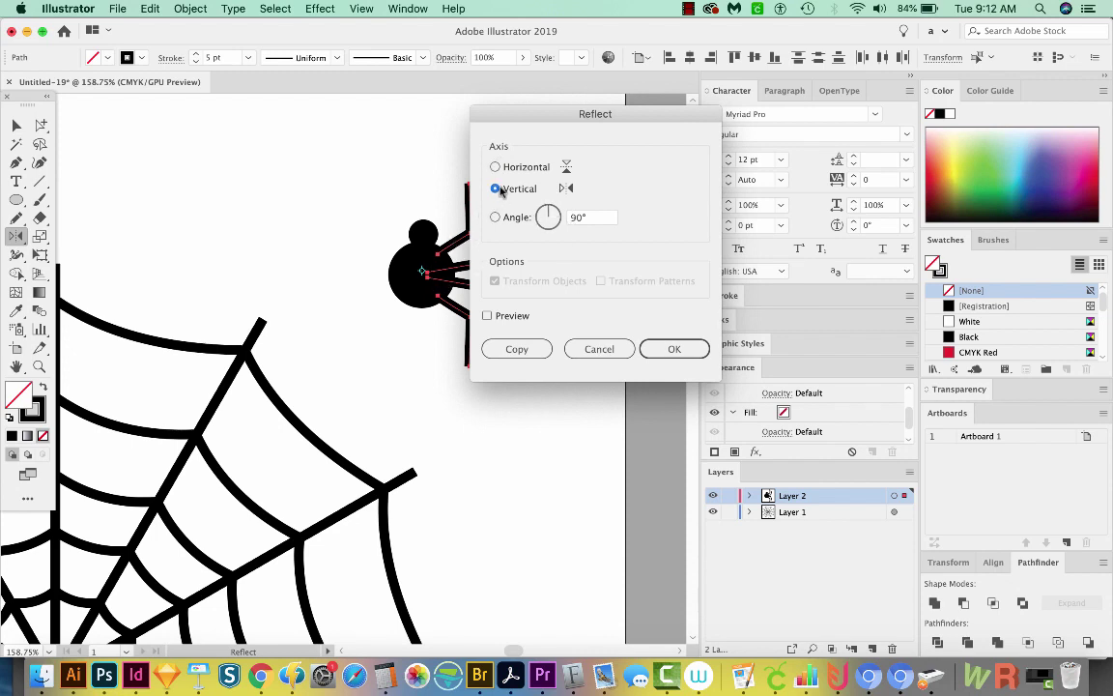
left_click(517, 349)
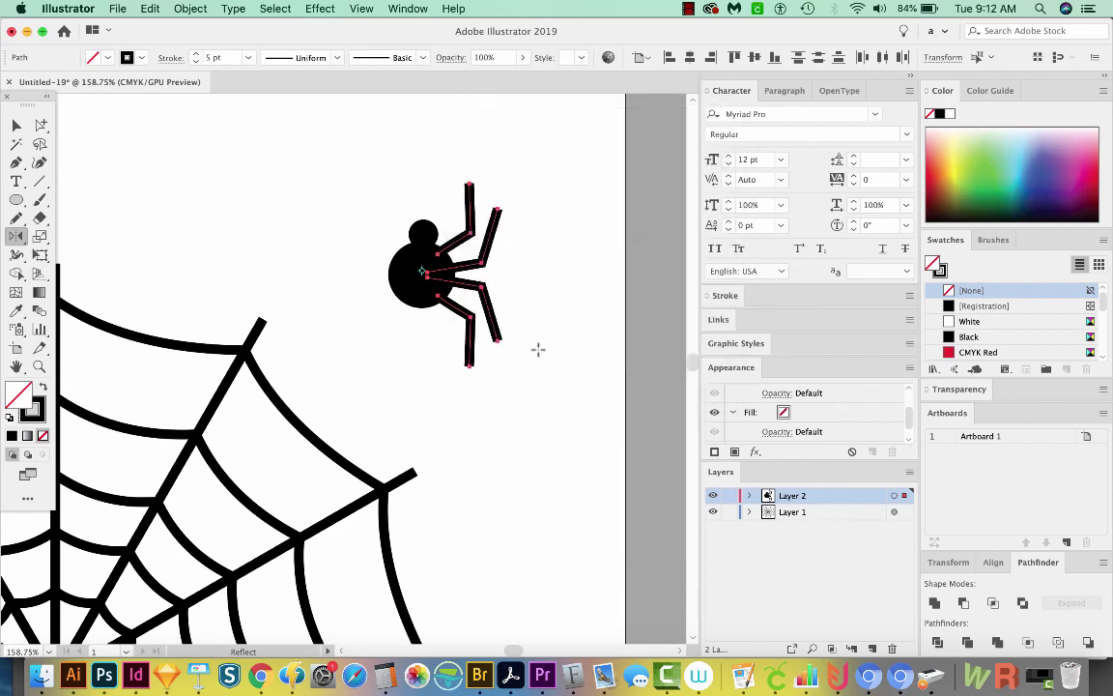
key("v")
key("super+a")
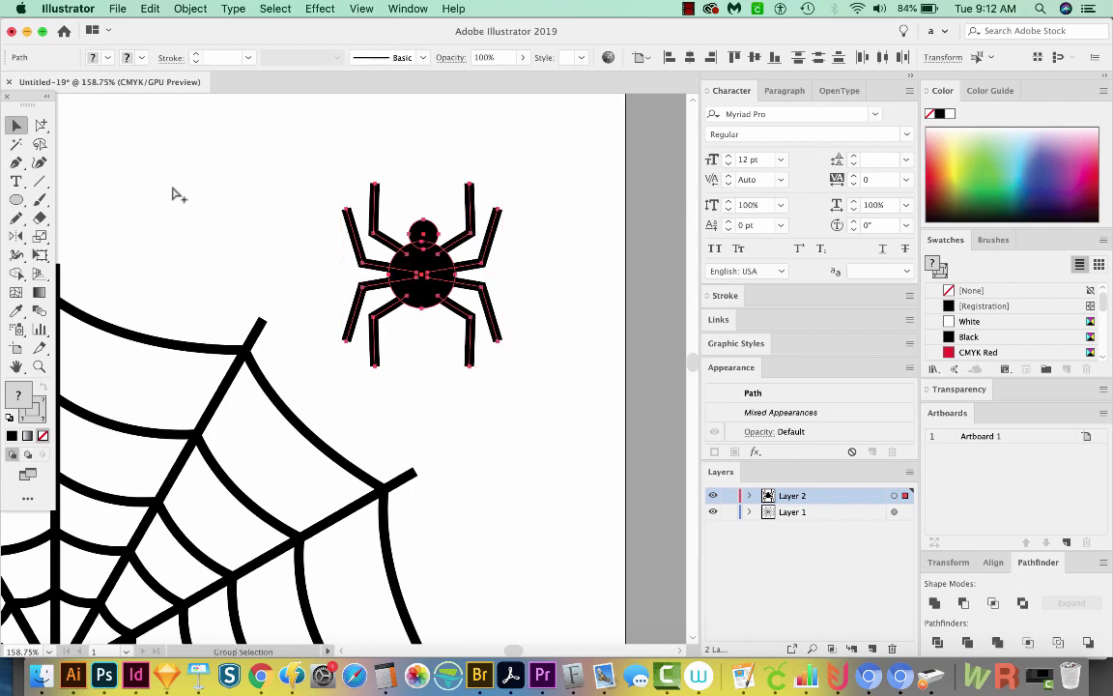
Group the spider's parts and move the group just below the web's lower-right edge
key("super+g")
key("a")
key("super+minus")
key("super+minus")
key("super+minus")
key("super+minus")
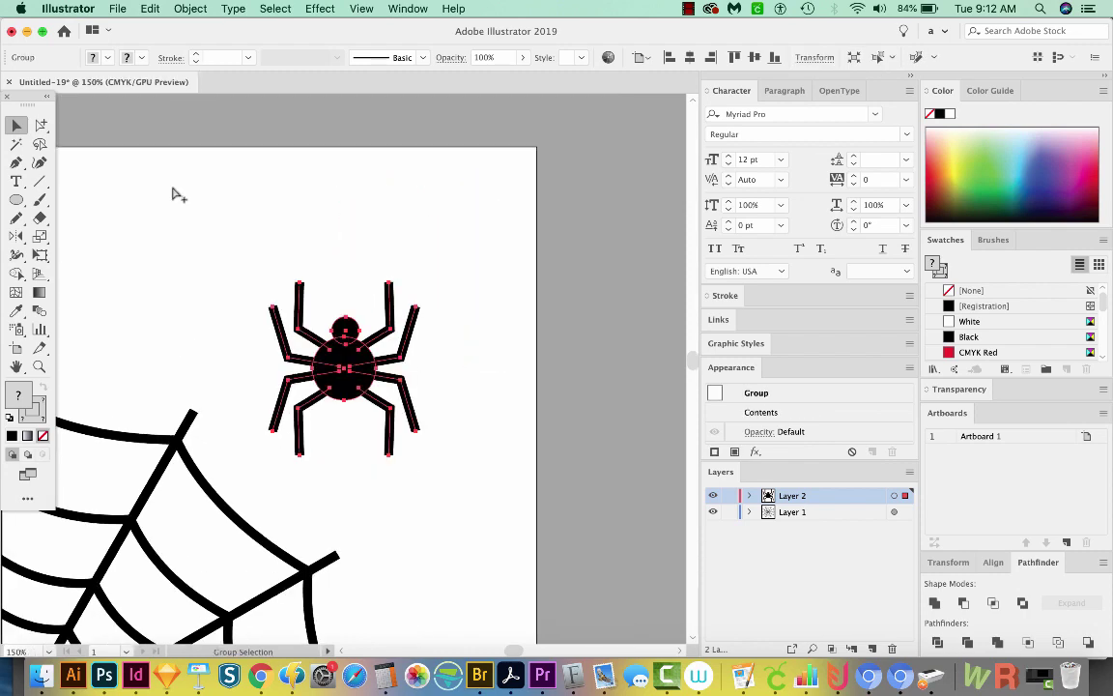
key("v")
left_click_drag(343, 368, 426, 544)
left_click(386, 488)
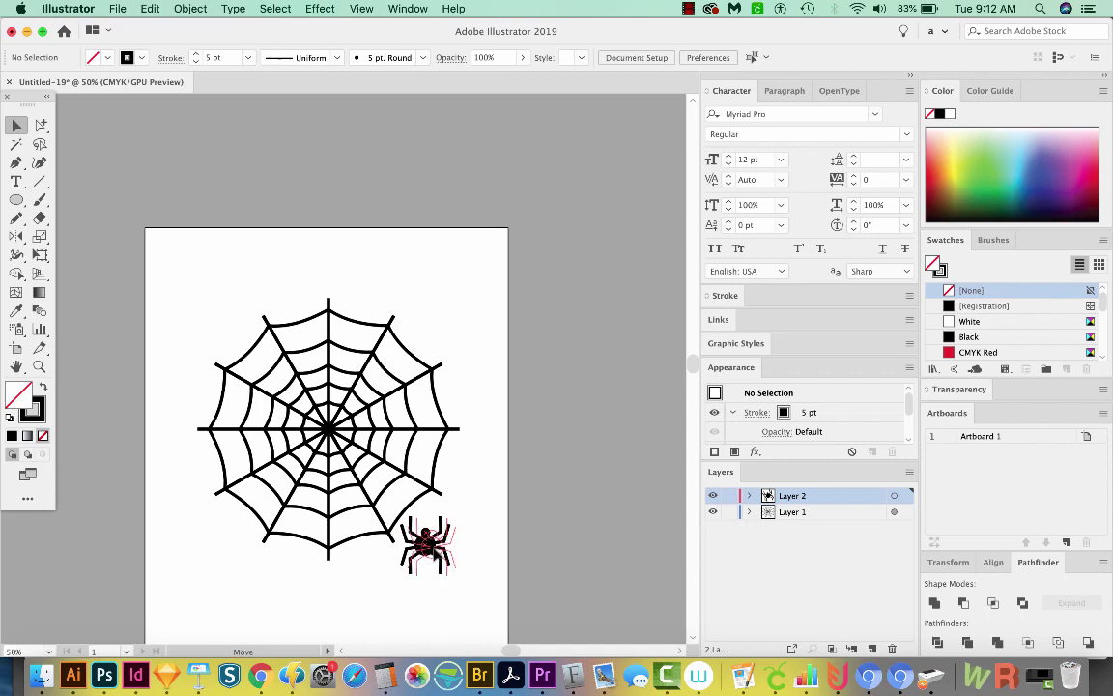
Draw a vertical thread line from the web's edge down to the spider
left_click(430, 546)
key("plus")
key("p")
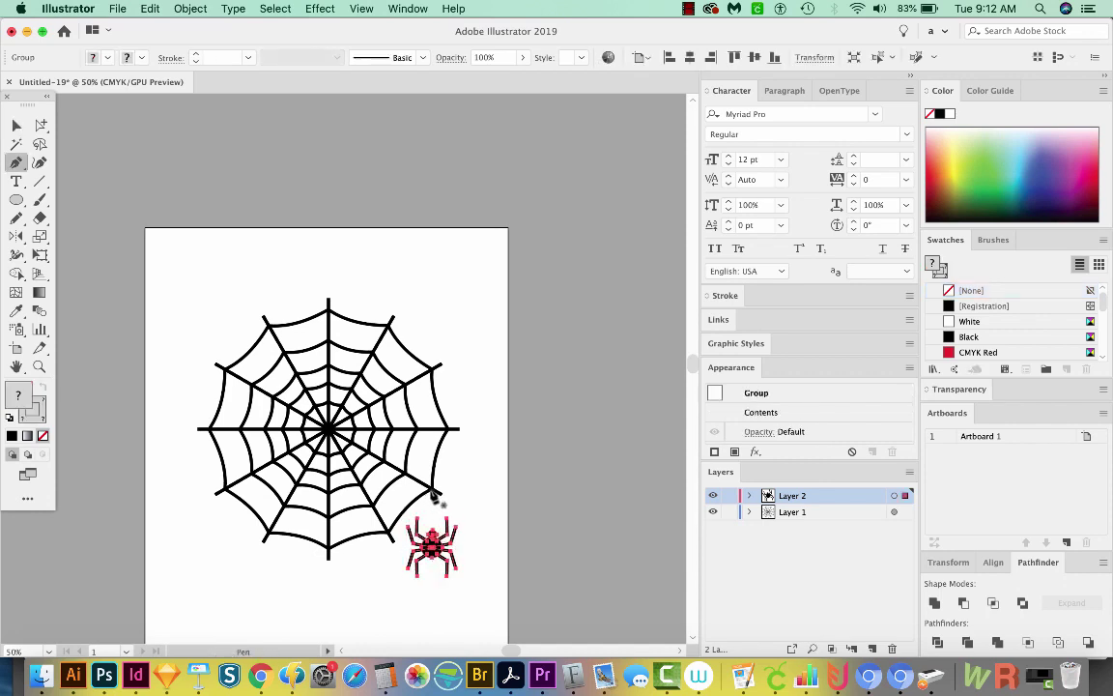
left_click(431, 488)
left_click(429, 526)
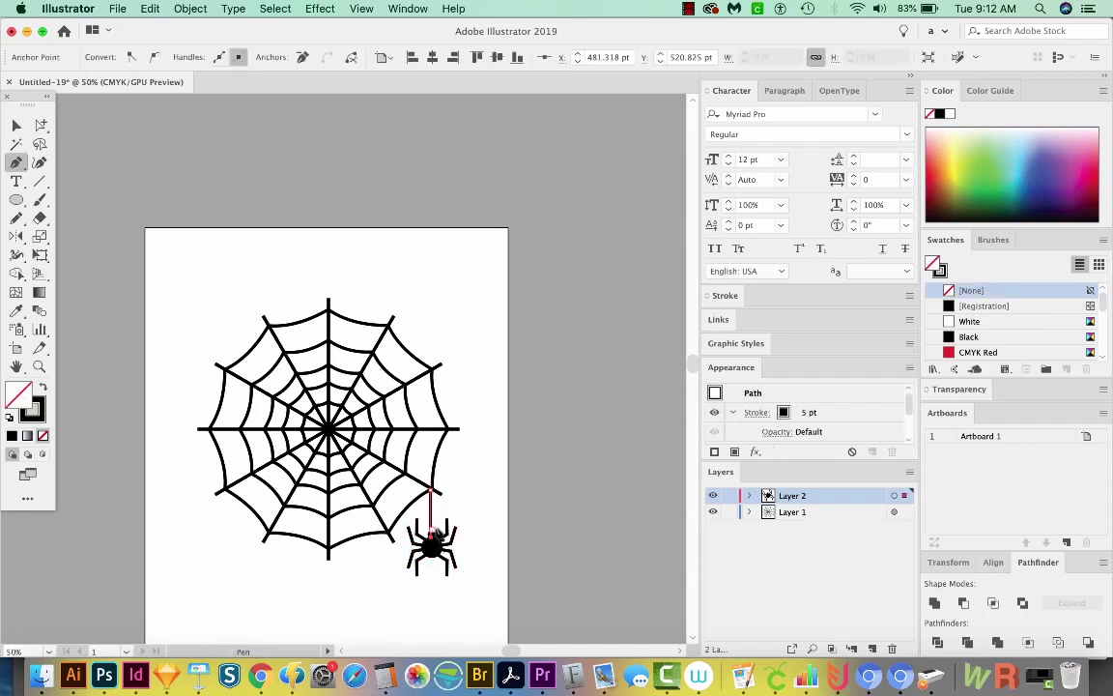
left_click(242, 587, "super")
key("v")
left_click(437, 559)
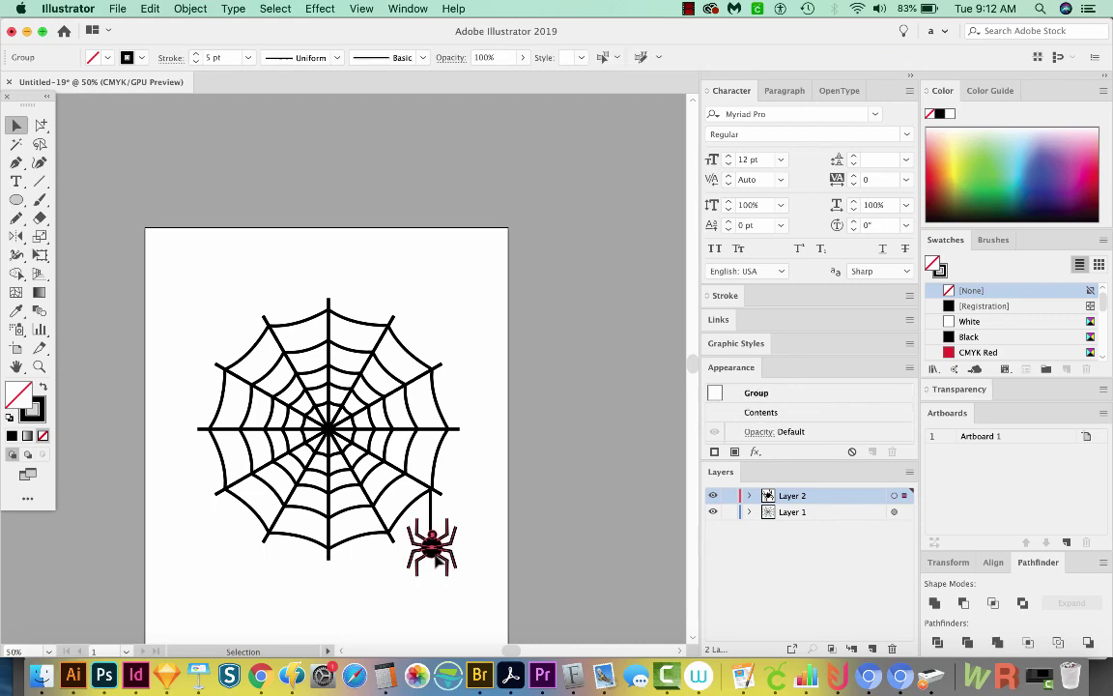
left_click(520, 542)
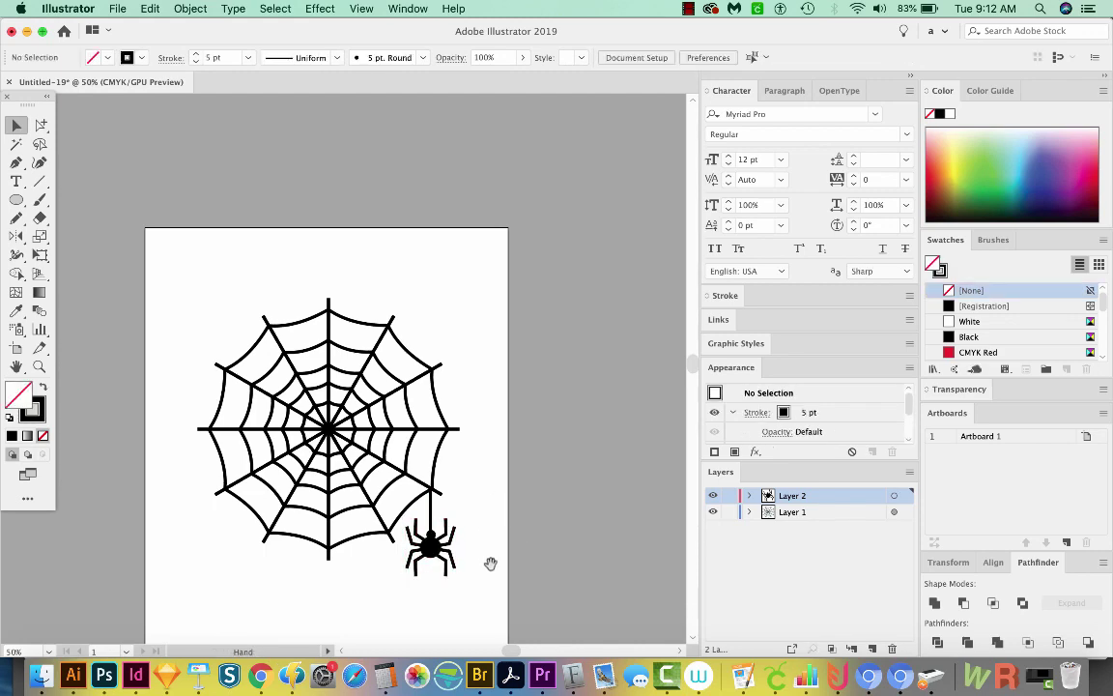